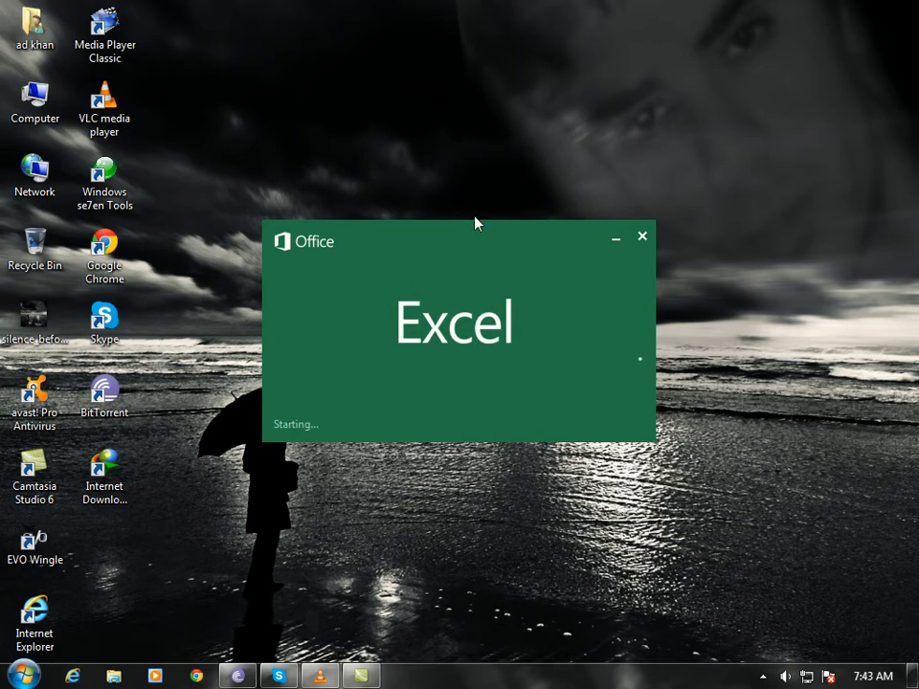
# Create a new blank workbook in Excel
pyautogui.rightClick(564, 144)
pyautogui.click(600, 195)
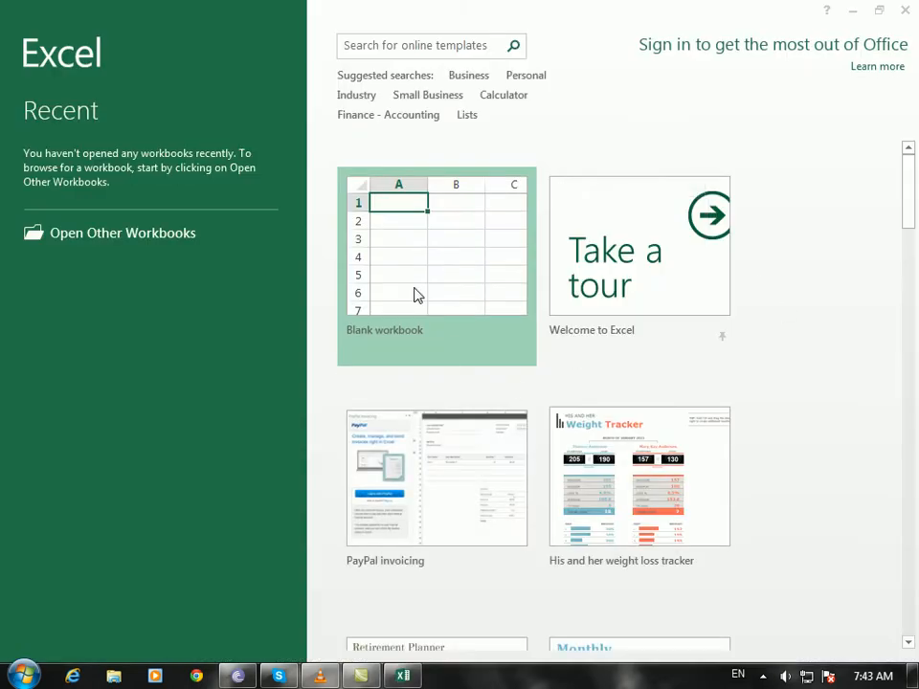
pyautogui.click(422, 255)
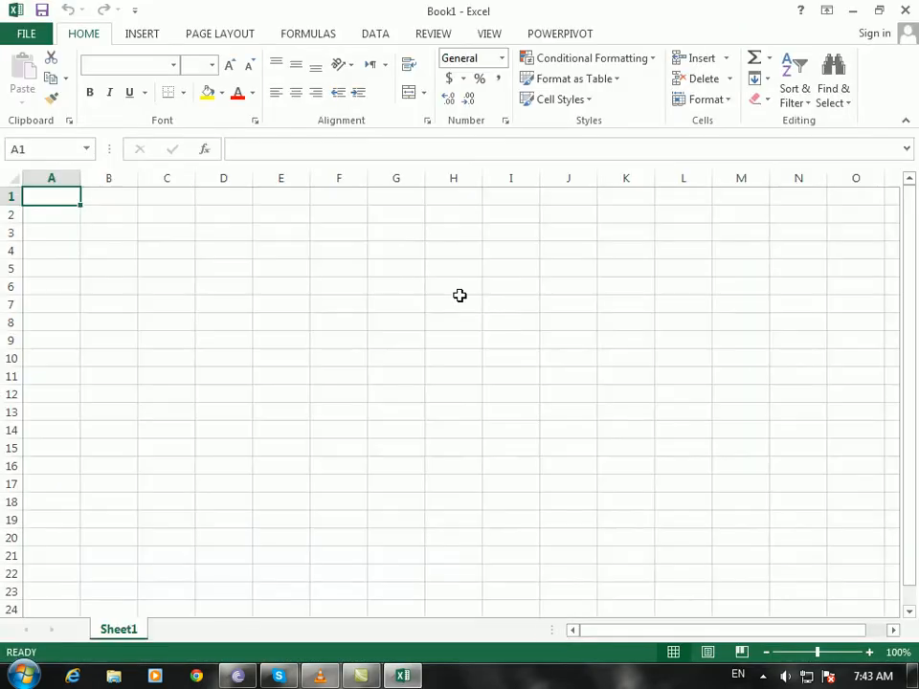
pyautogui.click(393, 284)
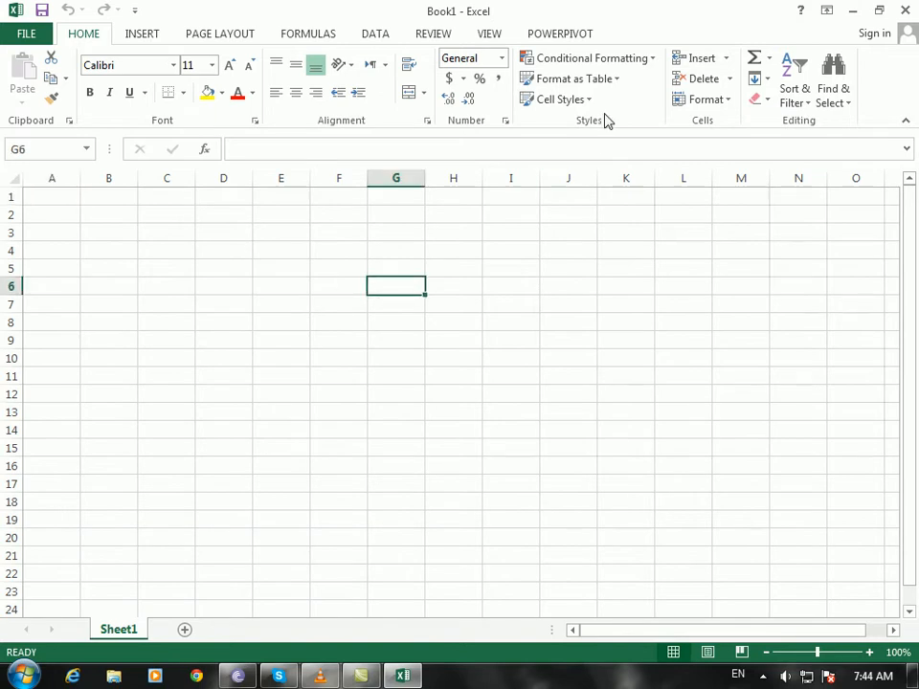
# View the sheet in Page Layout and return it to Normal view
pyautogui.click(490, 34)
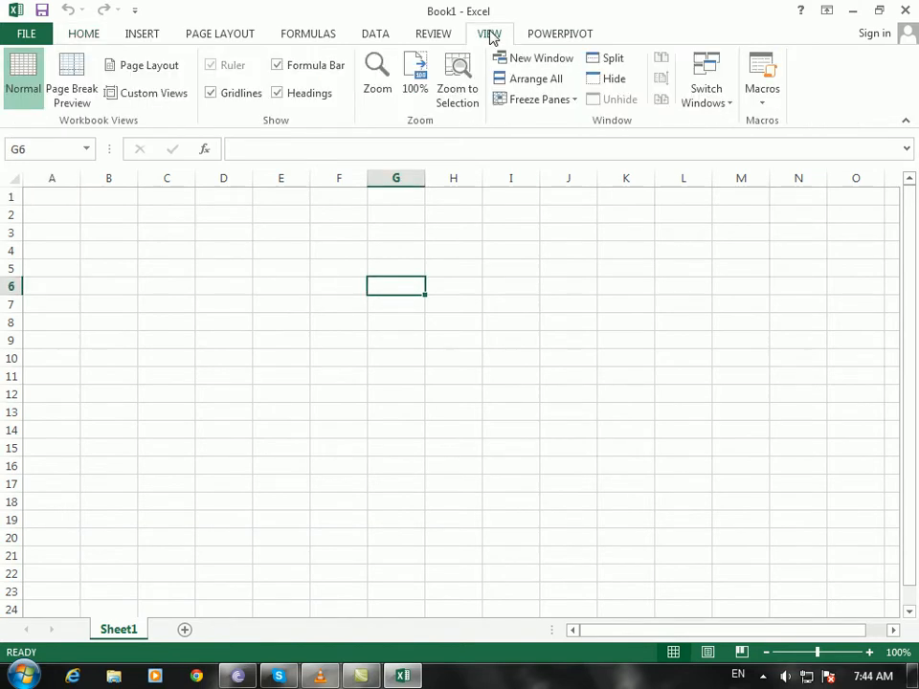
pyautogui.click(292, 305)
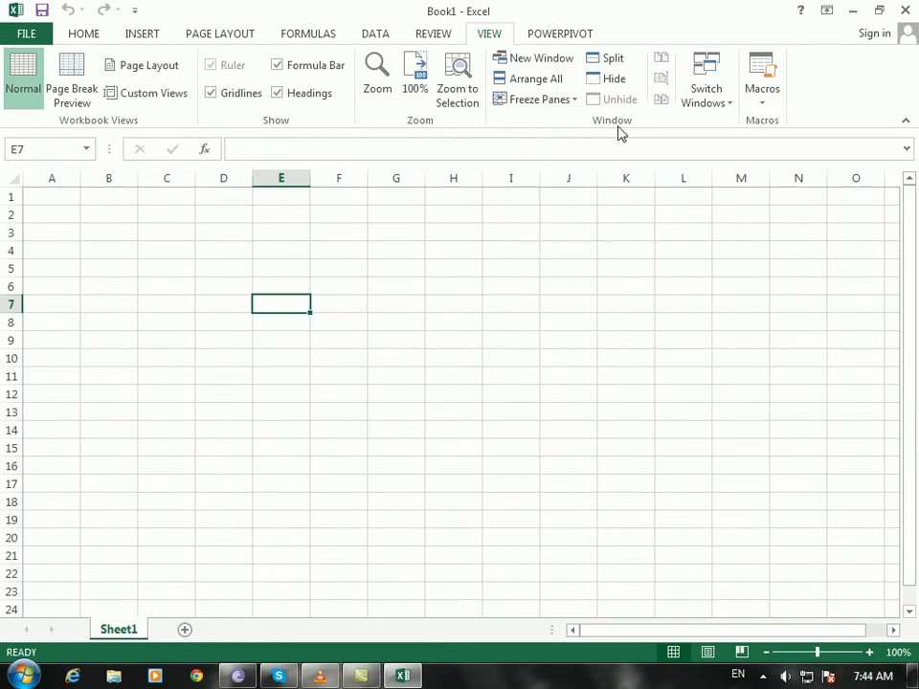
pyautogui.click(355, 311)
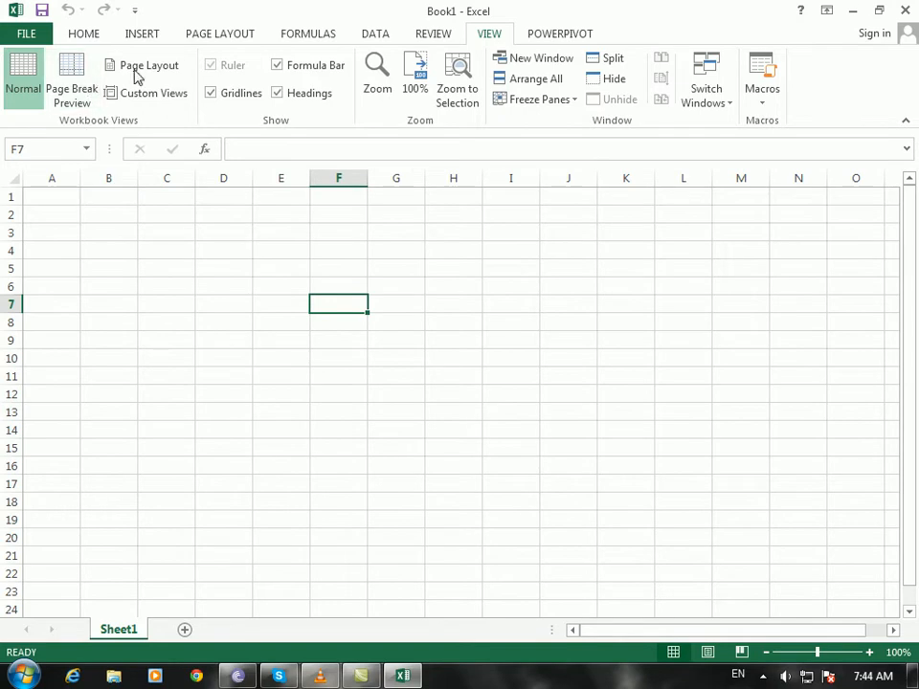
pyautogui.click(124, 228)
pyautogui.click(338, 322)
pyautogui.click(153, 67)
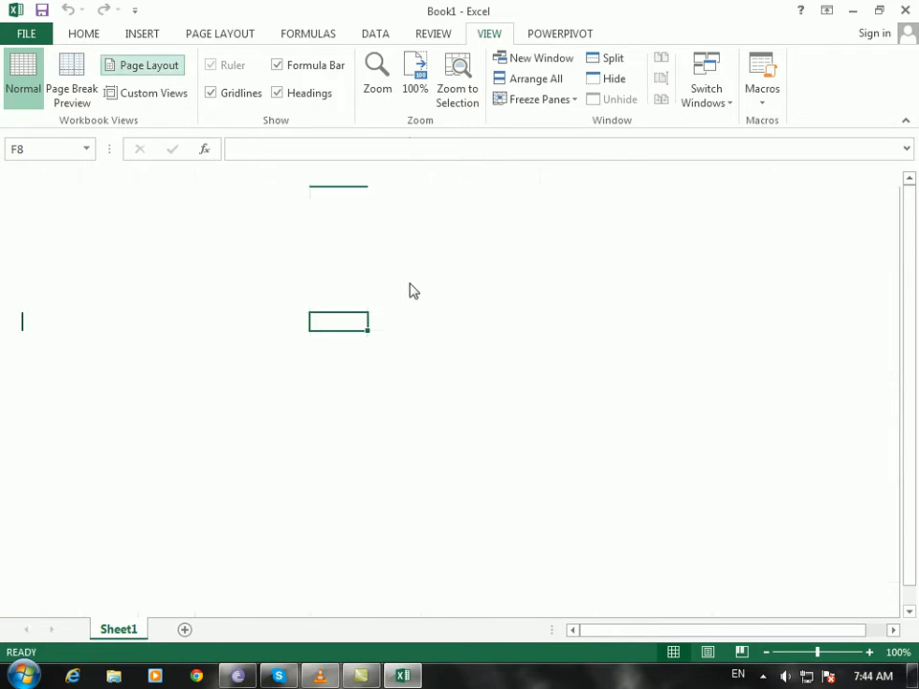
pyautogui.click(25, 73)
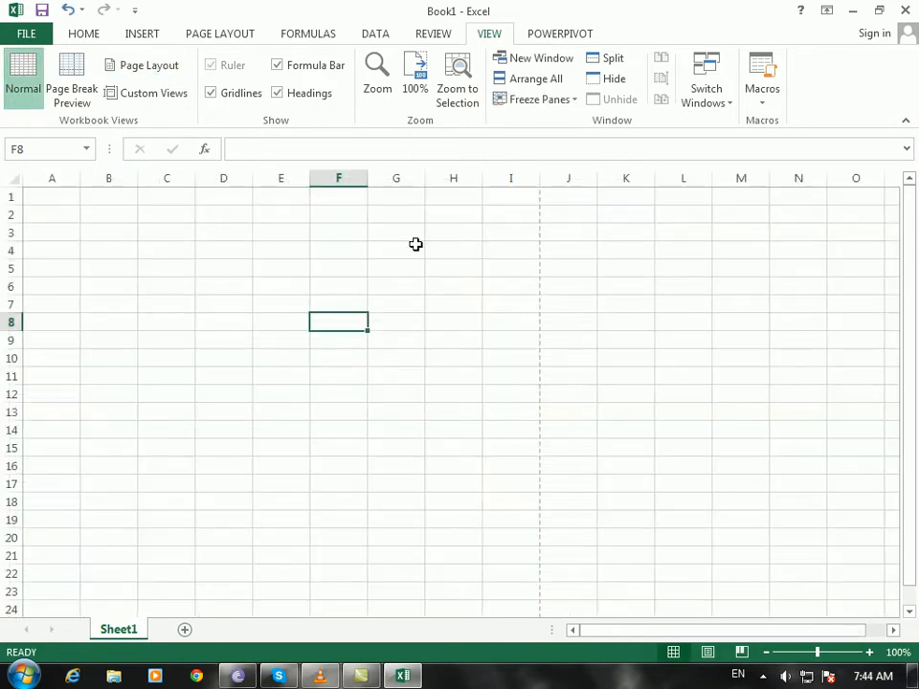
pyautogui.click(119, 282)
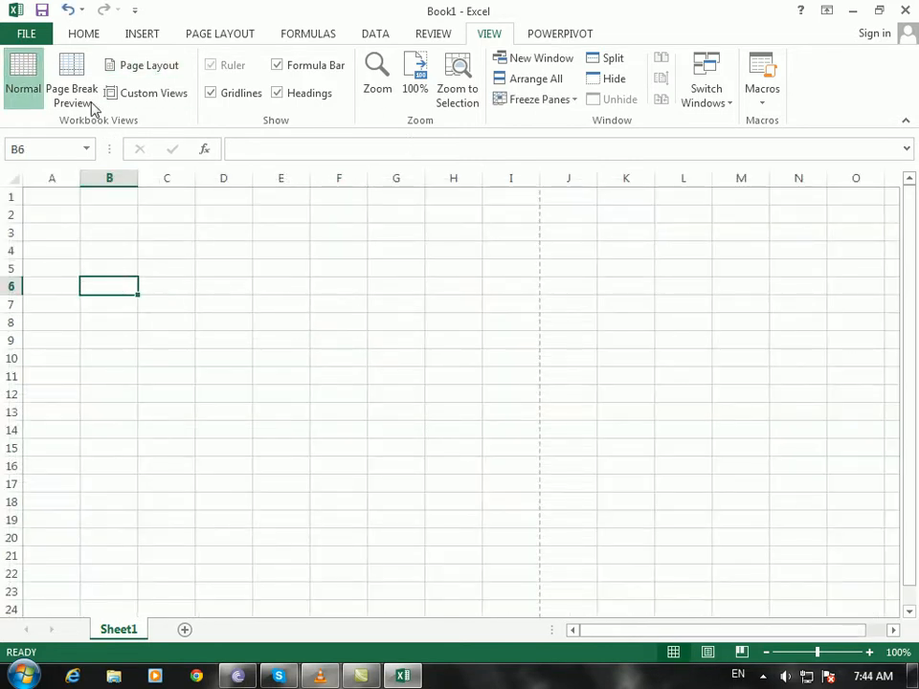
pyautogui.click(297, 326)
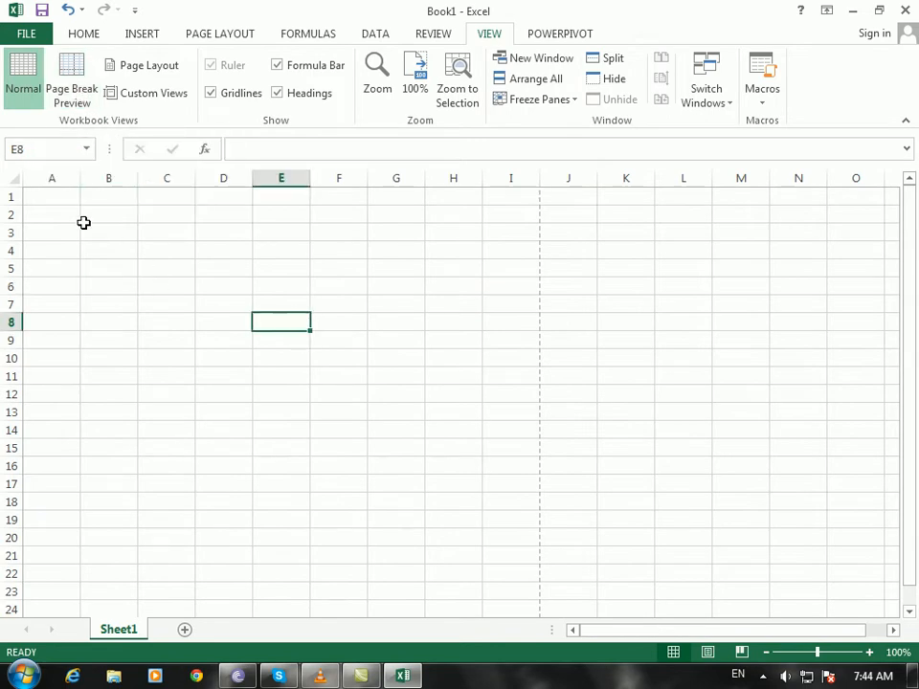
pyautogui.moveTo(54, 200); pyautogui.dragTo(574, 562)
pyautogui.click(359, 389)
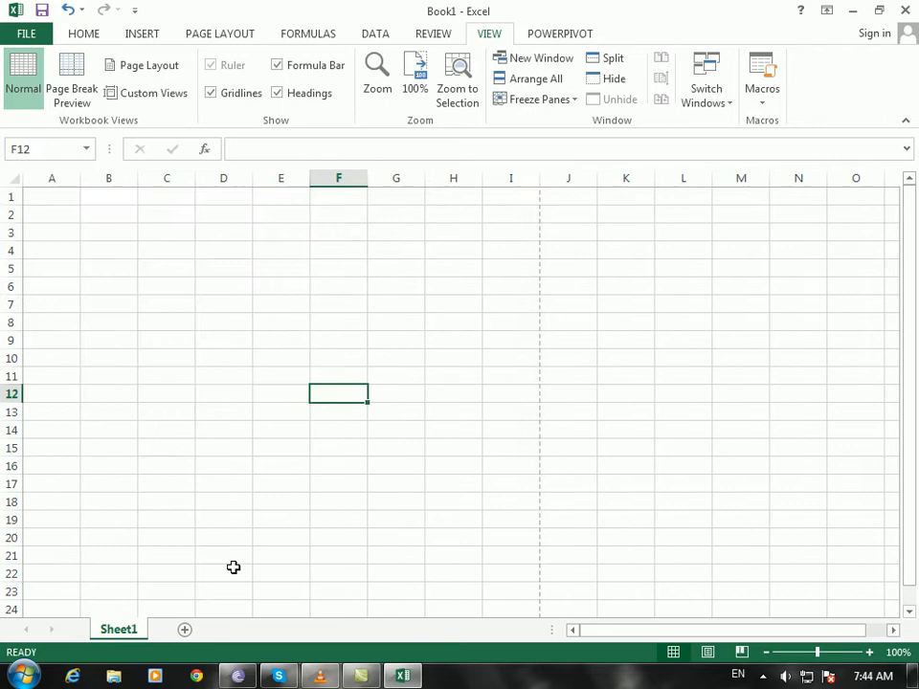
# Add a second worksheet and fill the range A1:V104 with the text Hi
pyautogui.click(186, 630)
pyautogui.moveTo(57, 205); pyautogui.dragTo(872, 644)
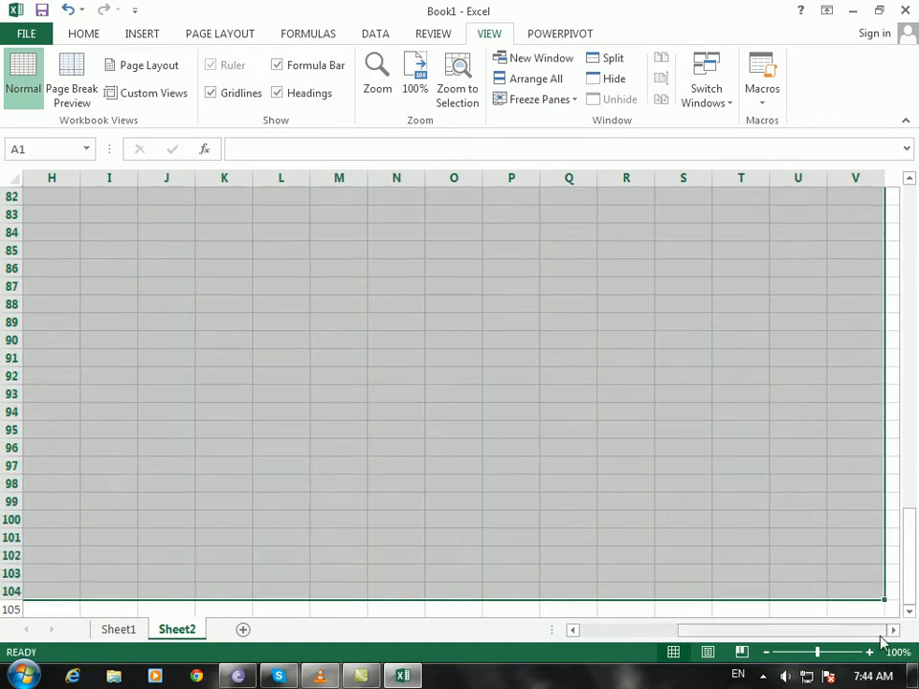
pyautogui.write('Hie')
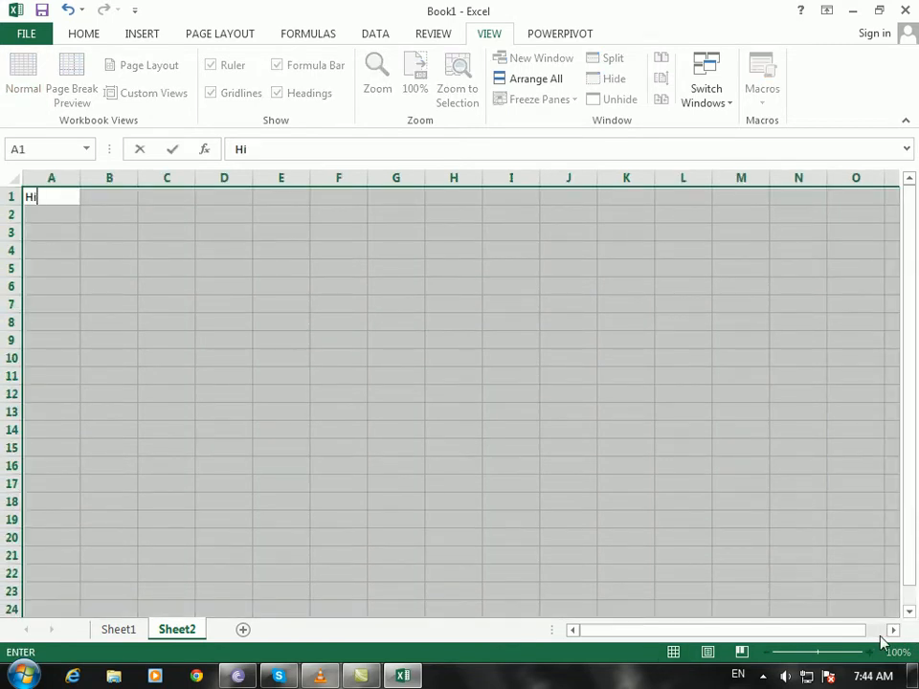
pyautogui.hotkey('ctrl', 'Return')
pyautogui.click(317, 337)
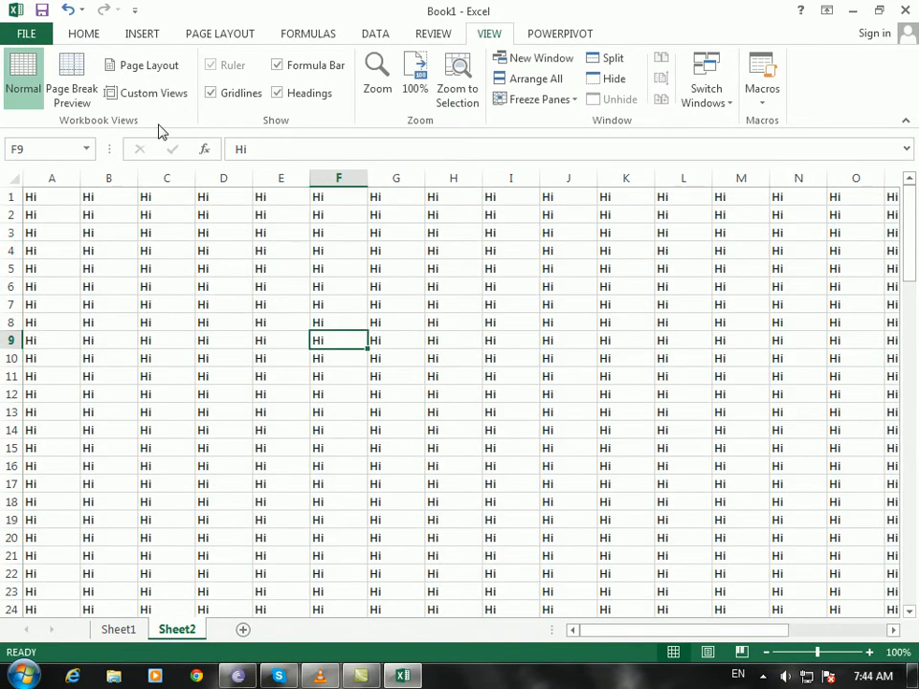
# Add Print Preview and Print to the Quick Access Toolbar, and use it to preview the filled sheet's pages
pyautogui.click(136, 9)
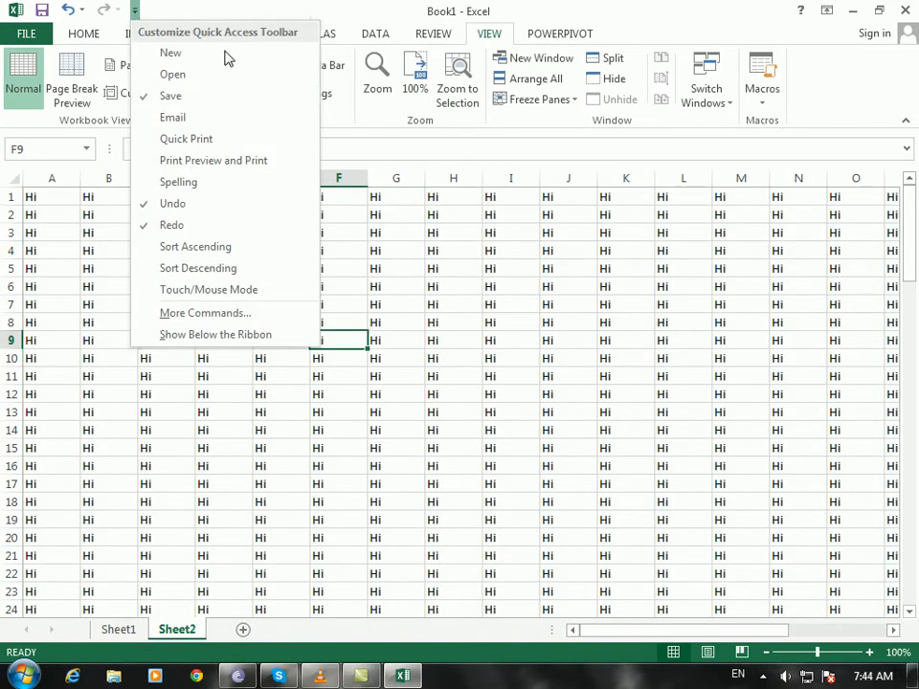
pyautogui.click(164, 159)
pyautogui.click(140, 9)
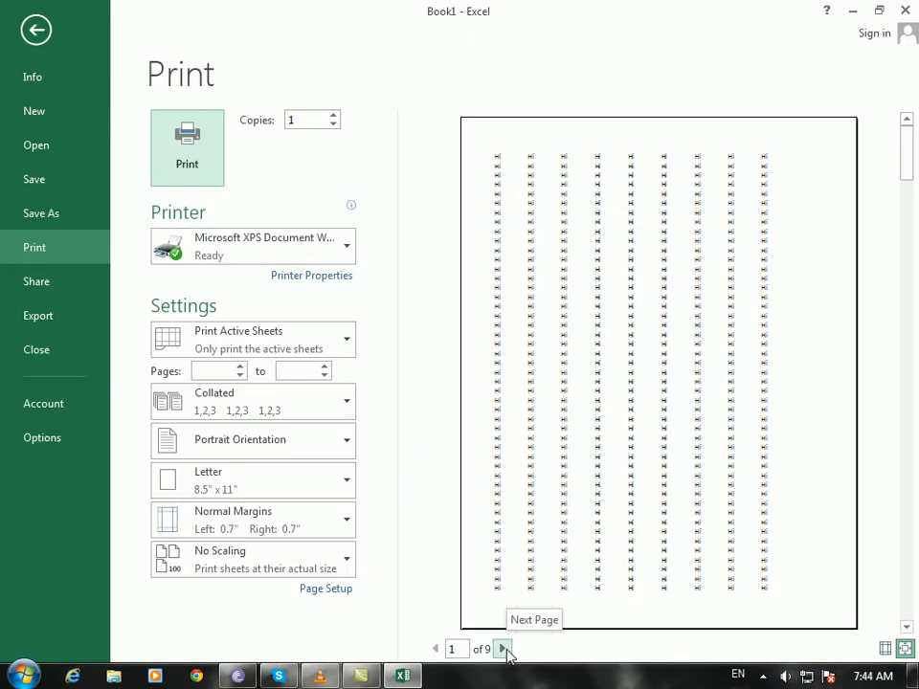
pyautogui.click(48, 39)
pyautogui.click(178, 342)
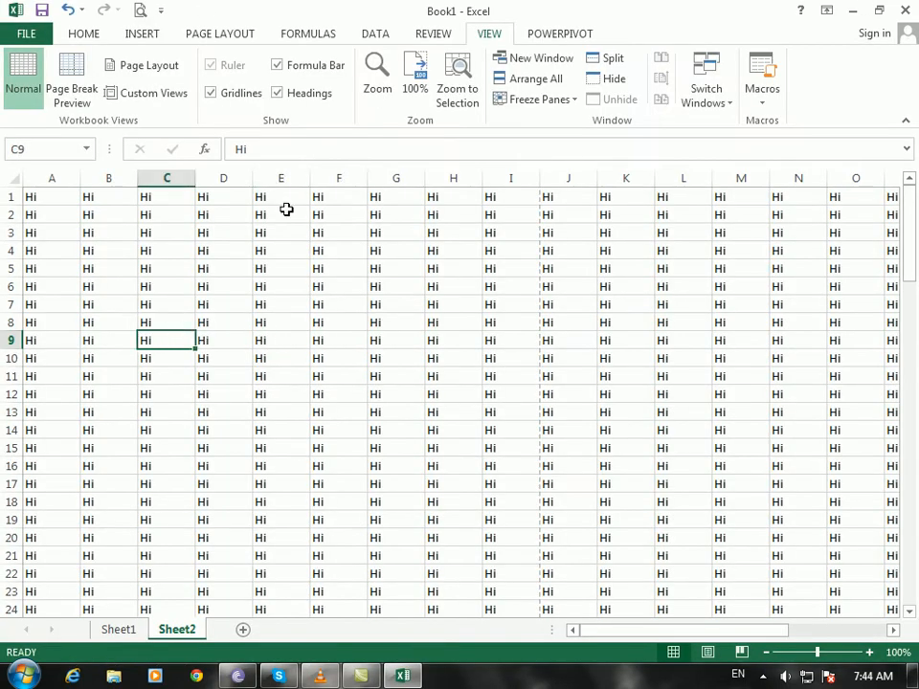
pyautogui.click(402, 325)
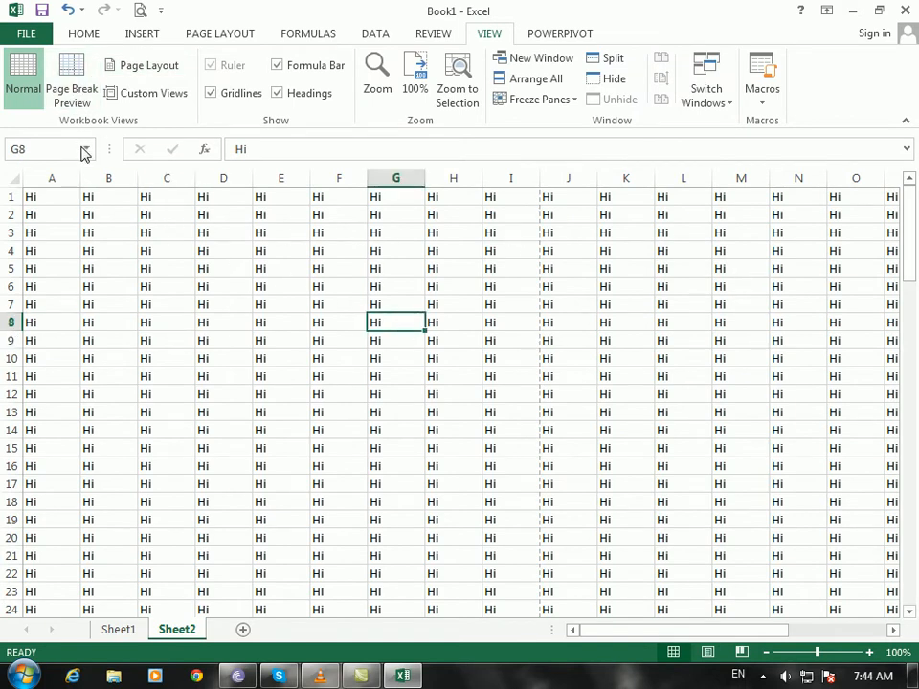
# In Page Break Preview, move the first vertical page break to after column P and extend the print area through column Y
pyautogui.click(69, 91)
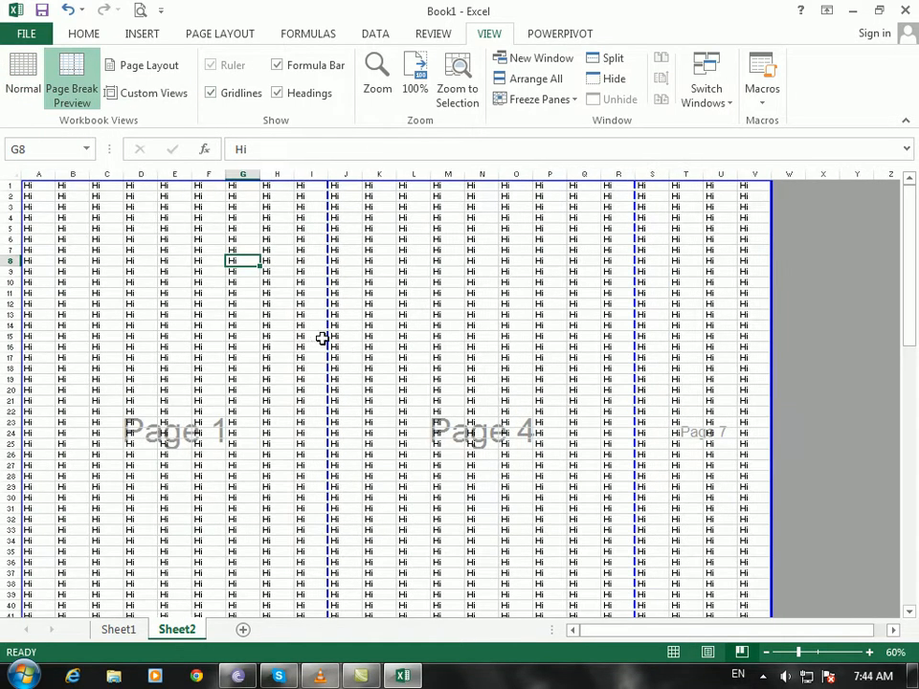
pyautogui.moveTo(329, 337); pyautogui.dragTo(566, 364)
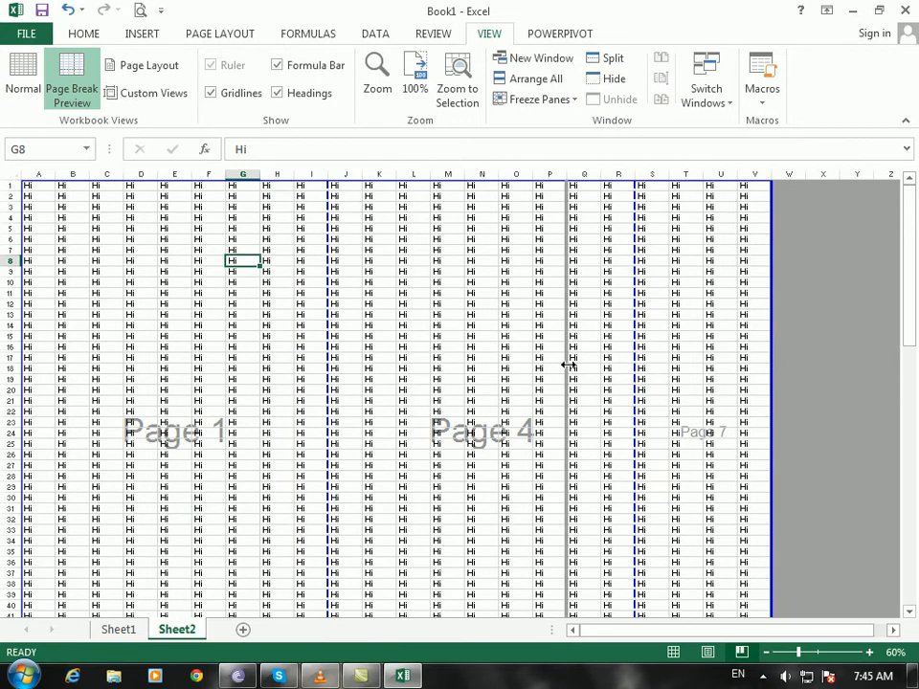
pyautogui.scroll(-5, 587, 456)
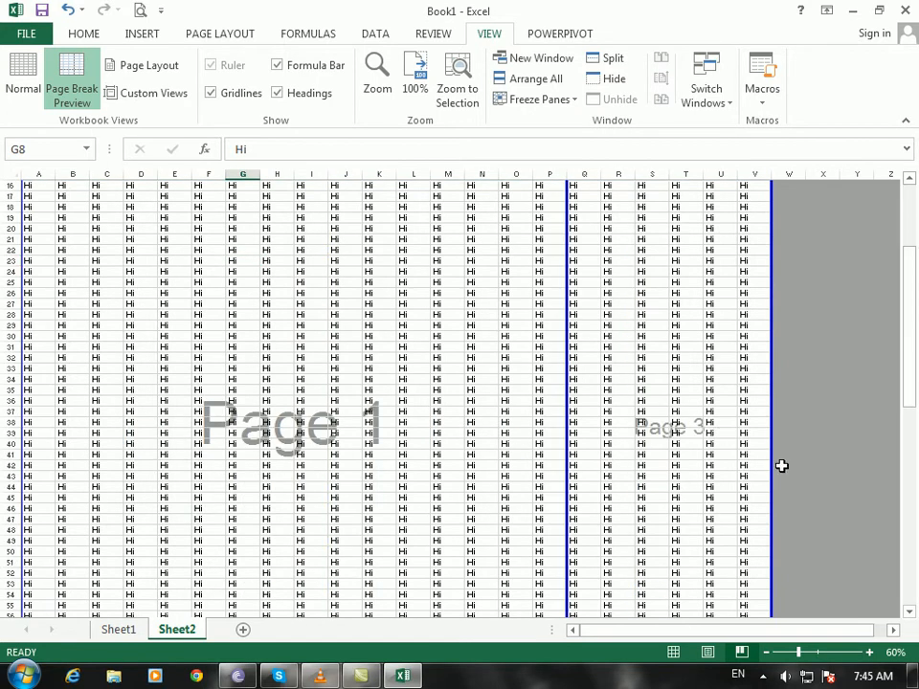
pyautogui.moveTo(779, 464); pyautogui.dragTo(865, 466)
pyautogui.click(436, 394)
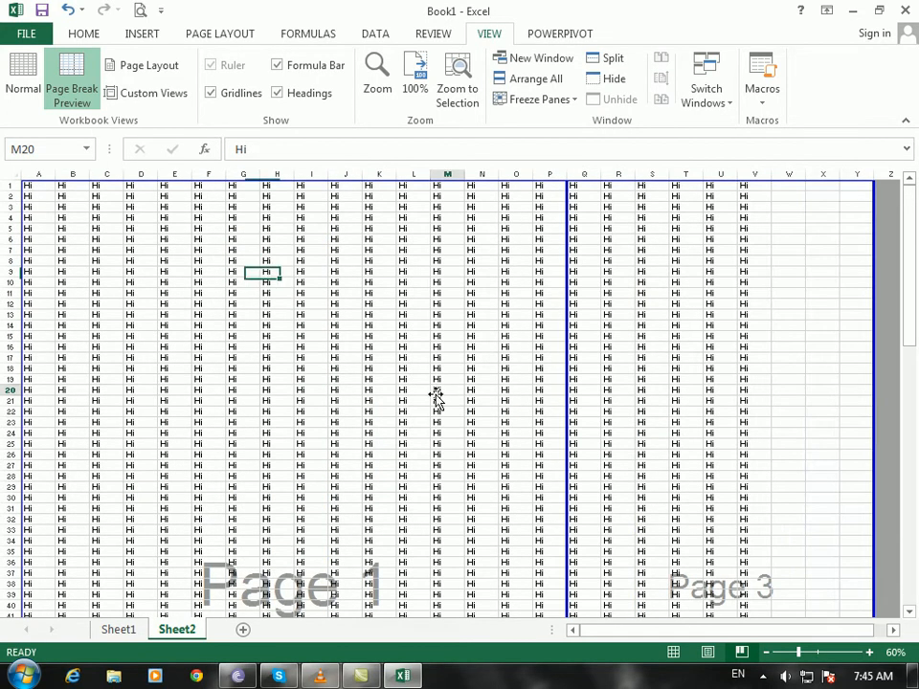
# Dismiss the Internet Download Manager warning and examine the page breaks further down the sheet
pyautogui.scroll(-5, 691, 418)
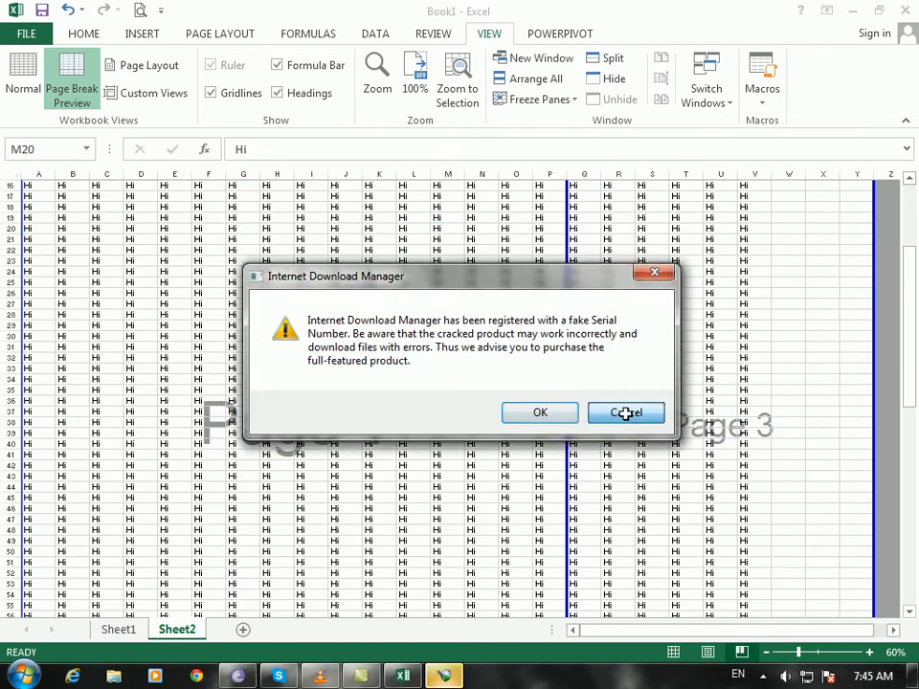
pyautogui.click(624, 415)
pyautogui.click(388, 360)
pyautogui.scroll(-13, 558, 411)
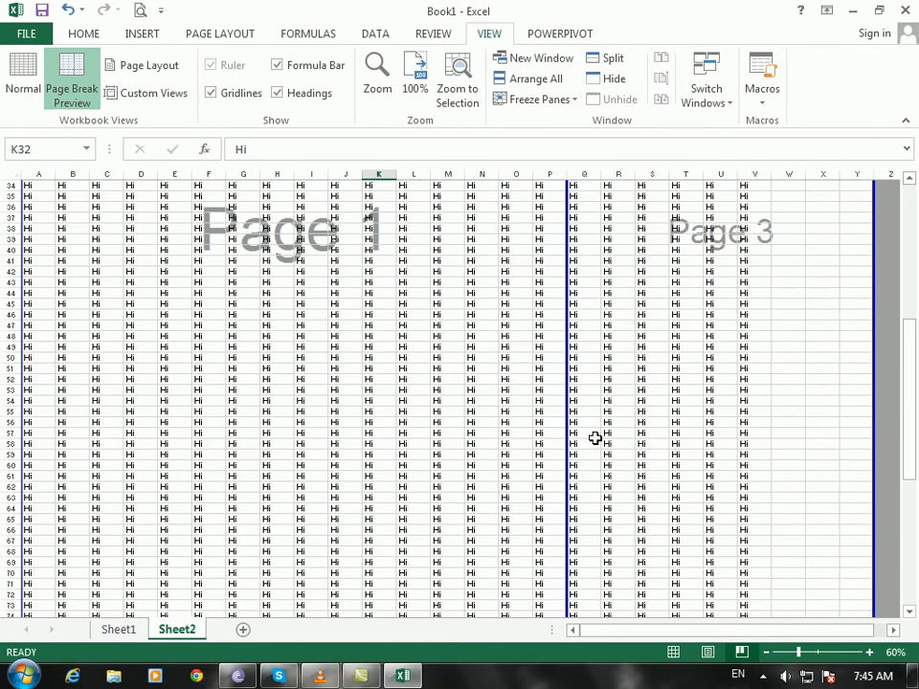
pyautogui.scroll(-2, 475, 438)
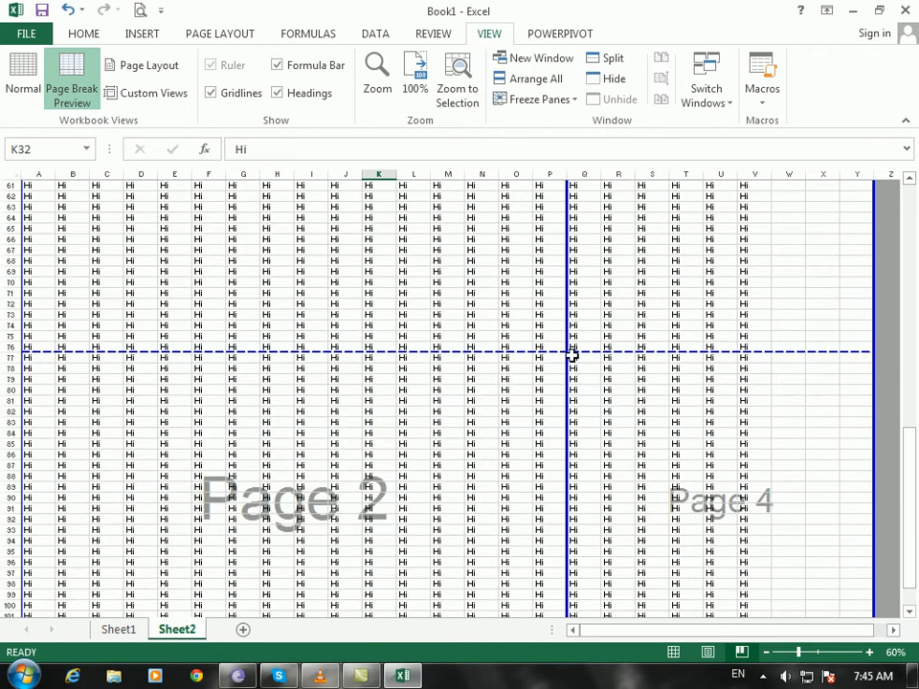
# Move the vertical page break to after column V and check the result in the print preview
pyautogui.moveTo(574, 354); pyautogui.dragTo(670, 383)
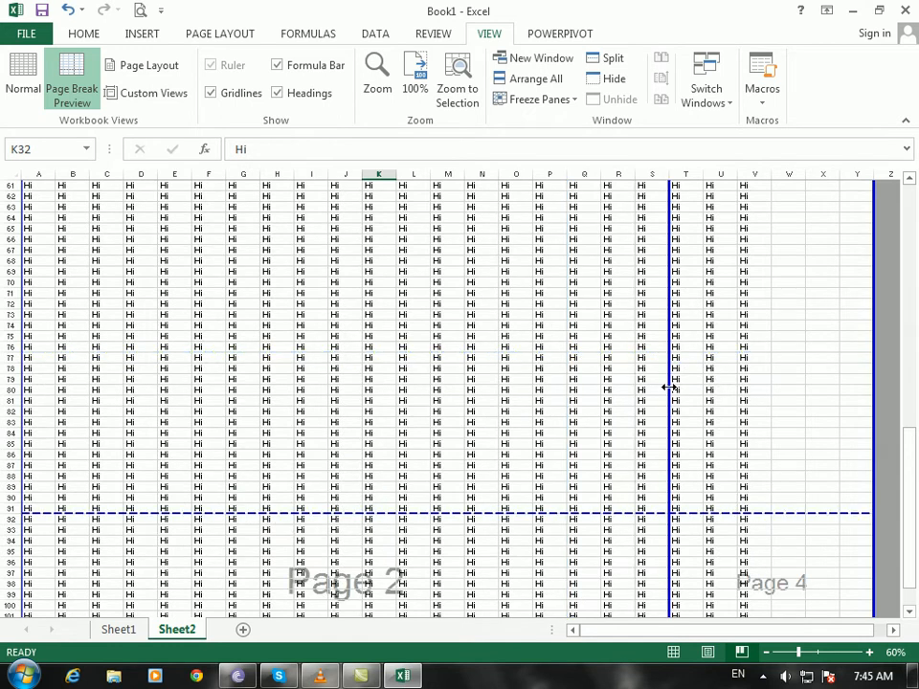
pyautogui.moveTo(724, 390); pyautogui.dragTo(771, 399)
pyautogui.click(345, 326)
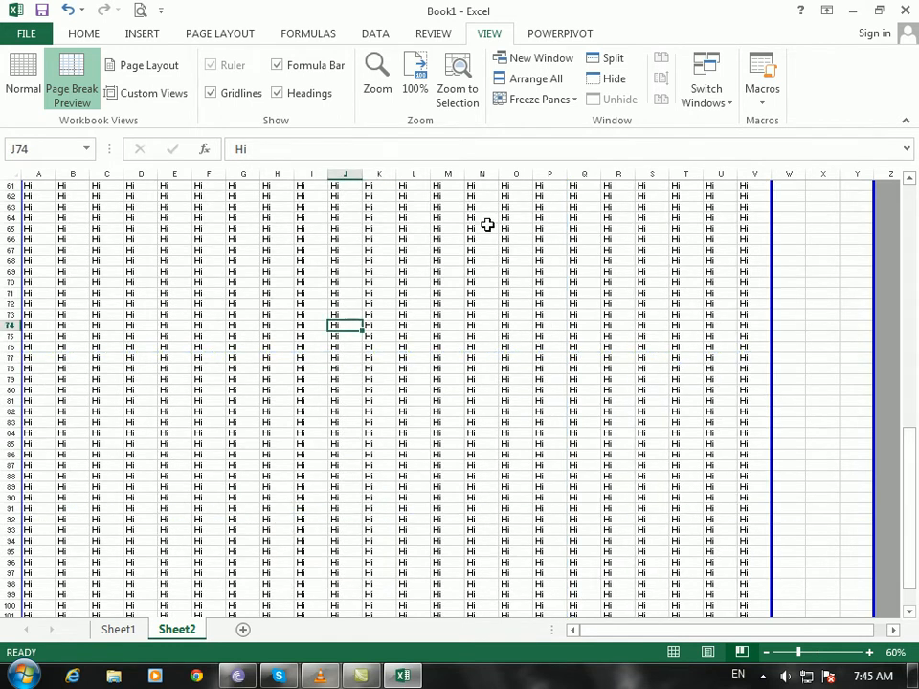
pyautogui.click(139, 12)
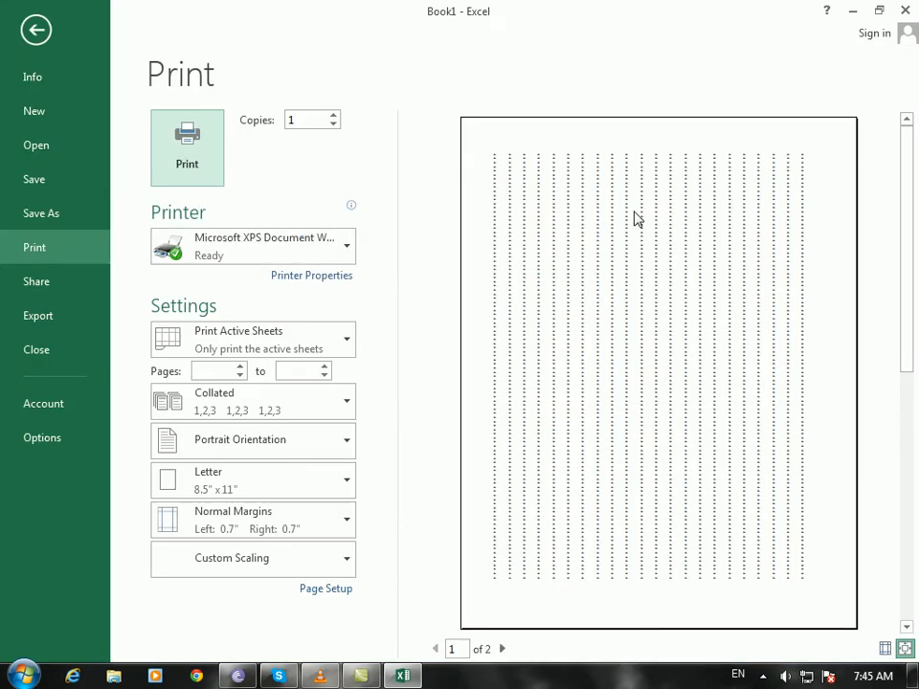
pyautogui.click(37, 29)
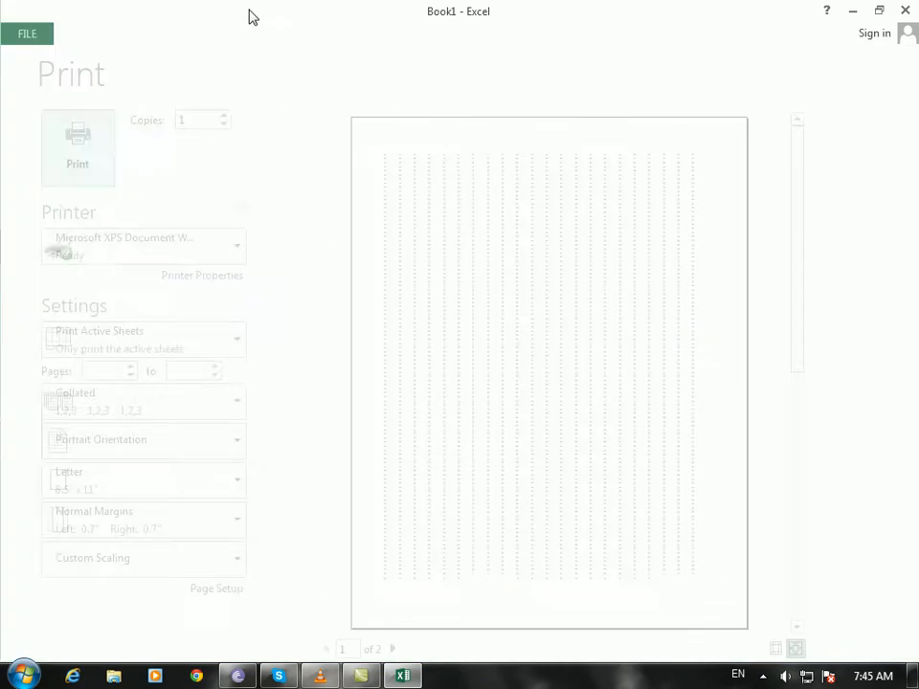
# Move the vertical page break back to after column J and check the result in the print preview
pyautogui.moveTo(595, 290); pyautogui.dragTo(362, 291)
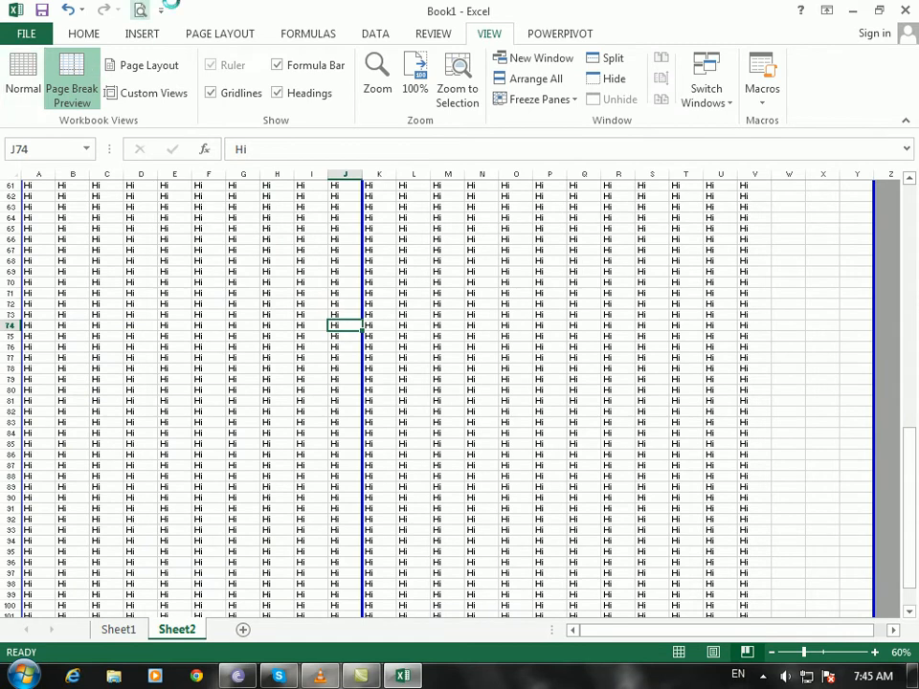
pyautogui.click(140, 11)
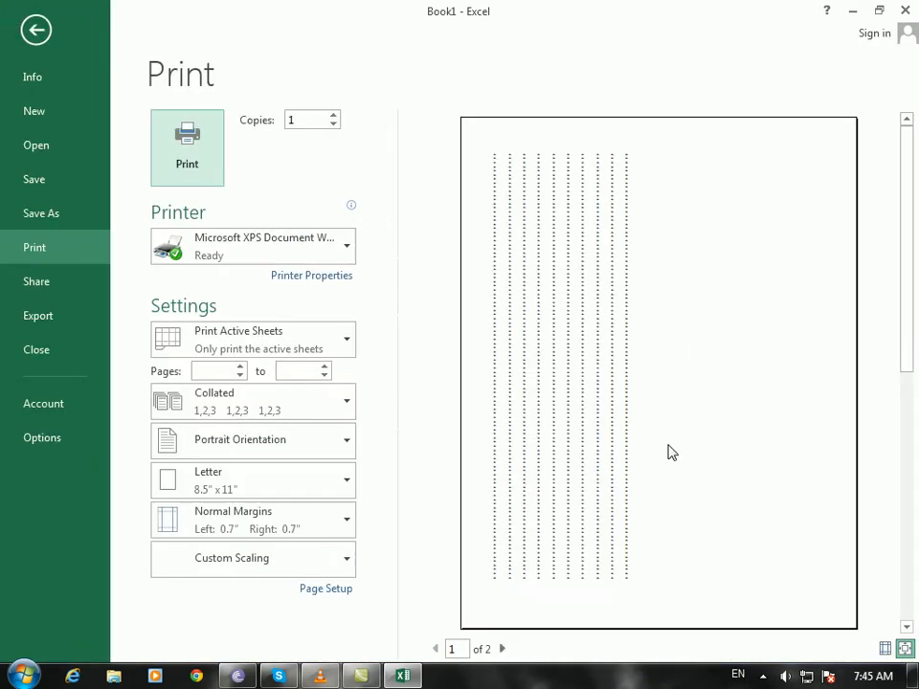
pyautogui.click(27, 27)
pyautogui.click(413, 390)
# Move the vertical page break to after column C and check the result in the print preview
pyautogui.moveTo(130, 326); pyautogui.dragTo(124, 327)
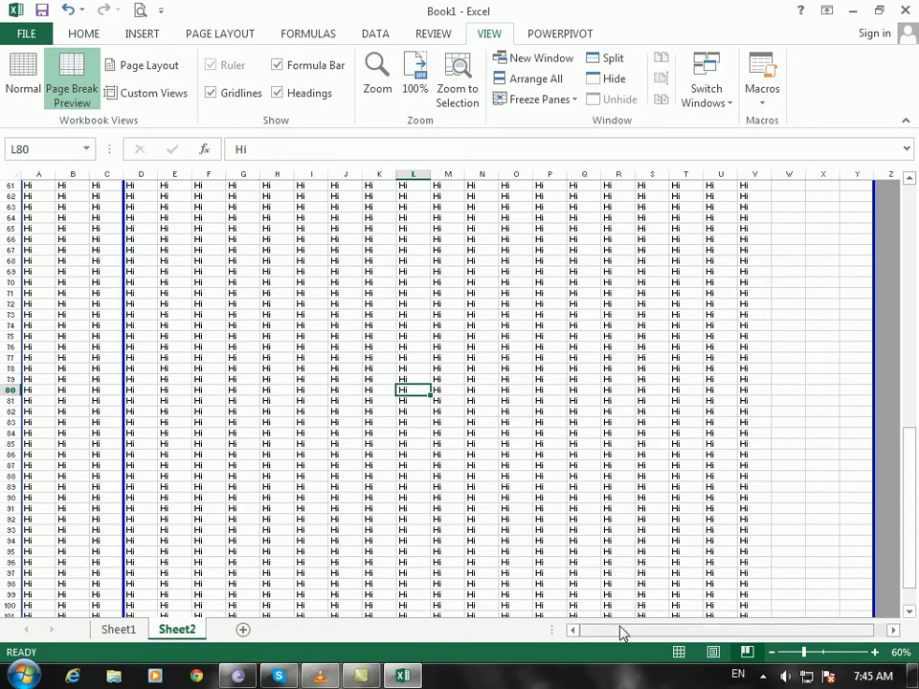
pyautogui.click(139, 10)
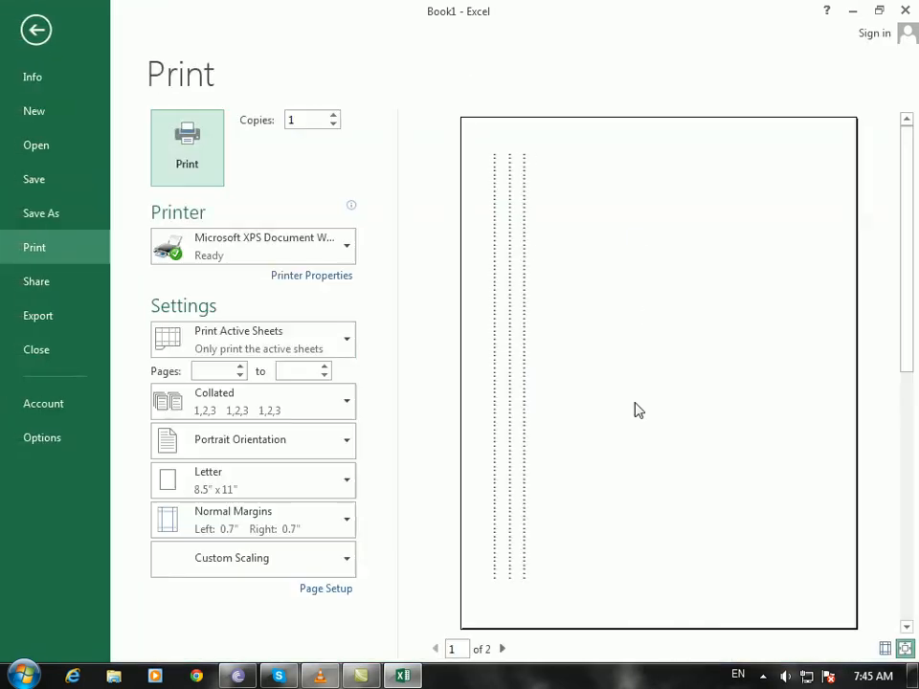
pyautogui.click(35, 31)
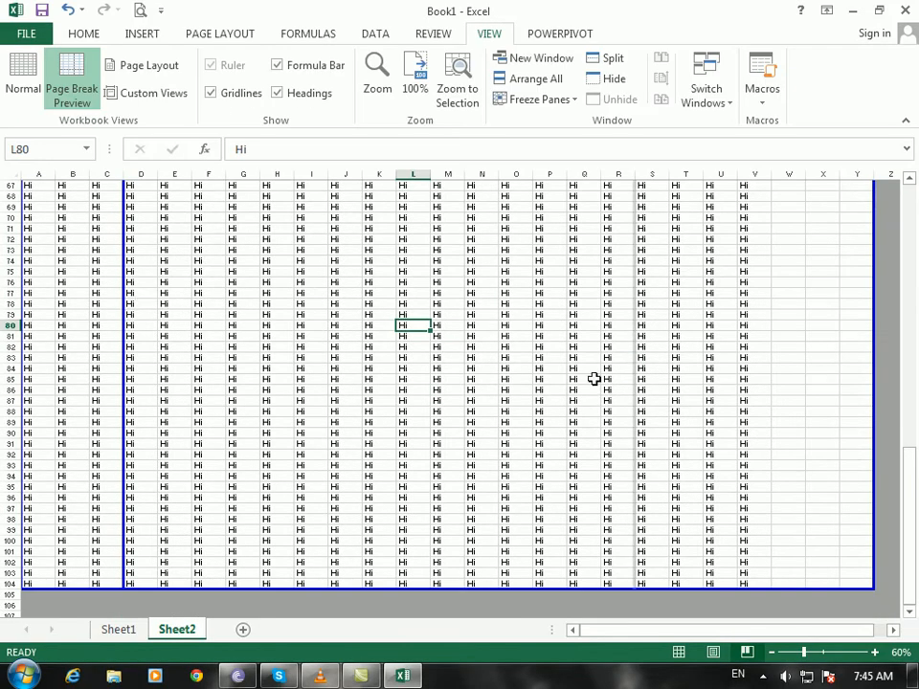
# Move the vertical page break to after column R and the print area's lower boundary up to row 75
pyautogui.moveTo(392, 593); pyautogui.dragTo(402, 276)
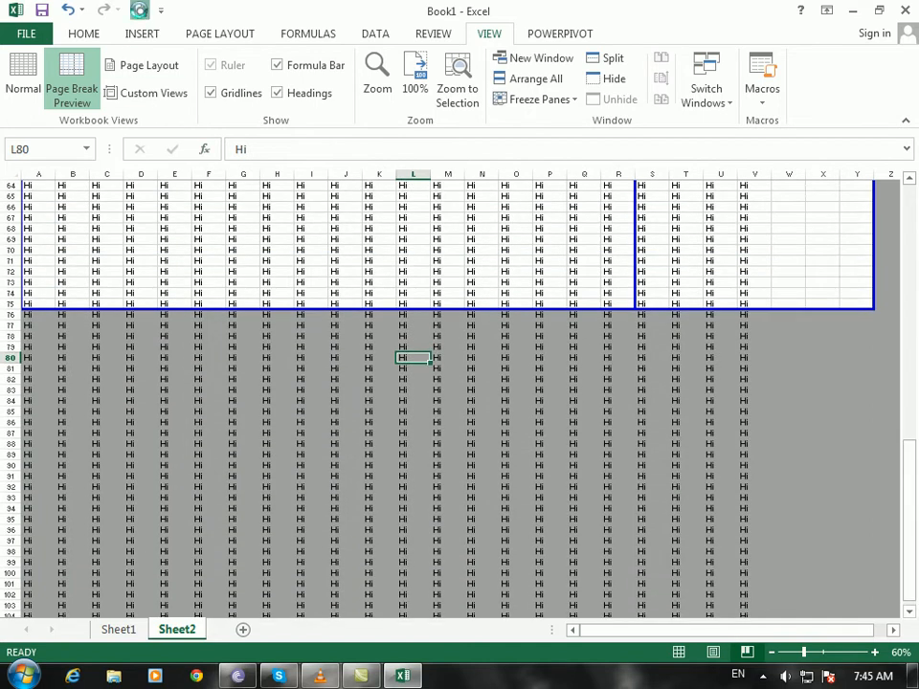
# Check the adjusted page break and print area in the print preview, and return to the top of the sheet
pyautogui.click(141, 10)
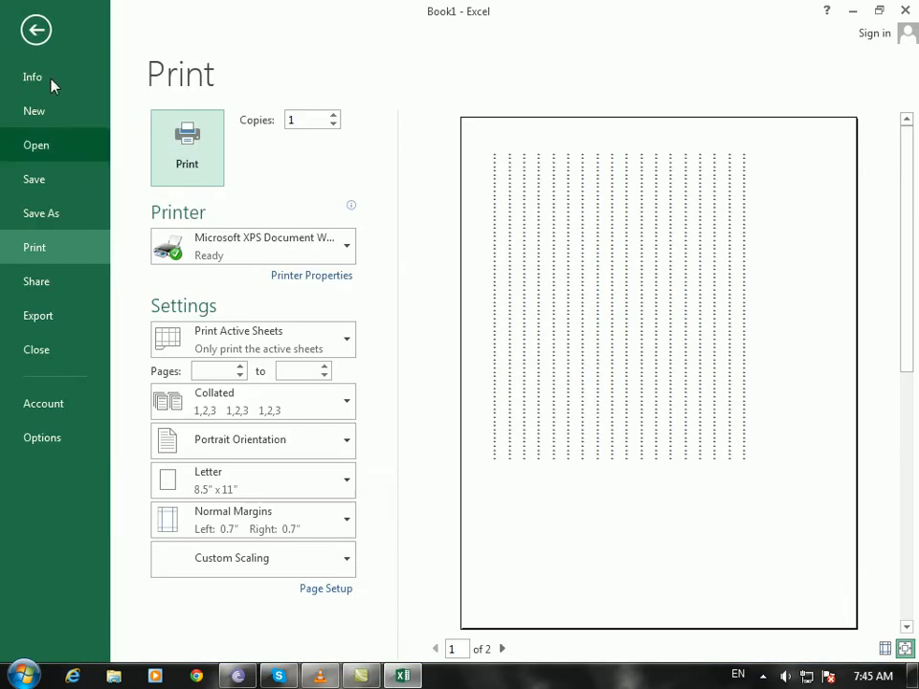
pyautogui.click(36, 30)
pyautogui.click(343, 422)
pyautogui.scroll(20, 343, 421)
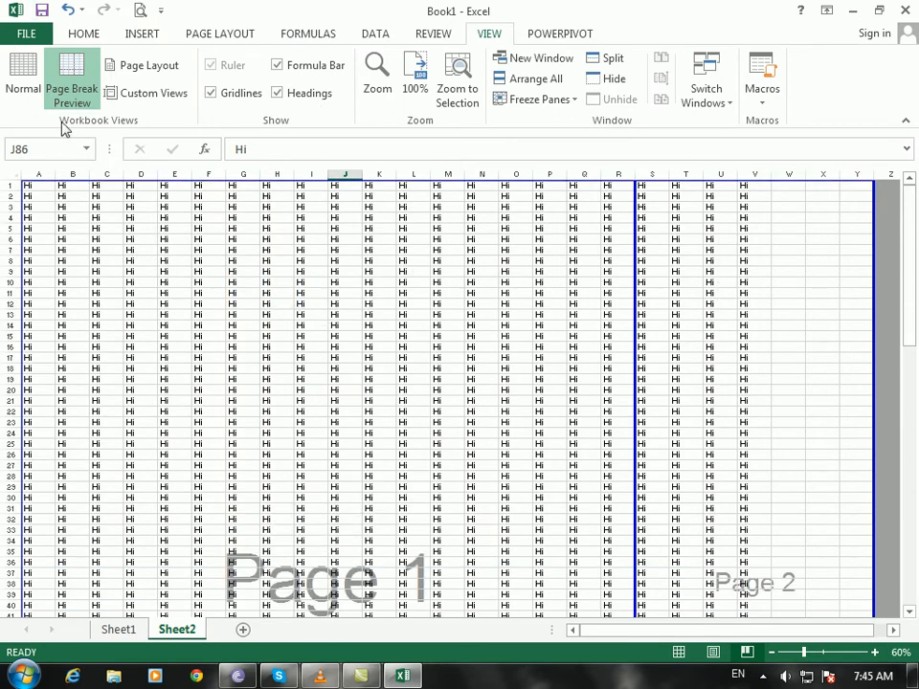
# Switch Sheet2 back to Normal view and select cell D30
pyautogui.click(12, 79)
pyautogui.scroll(13, 257, 316)
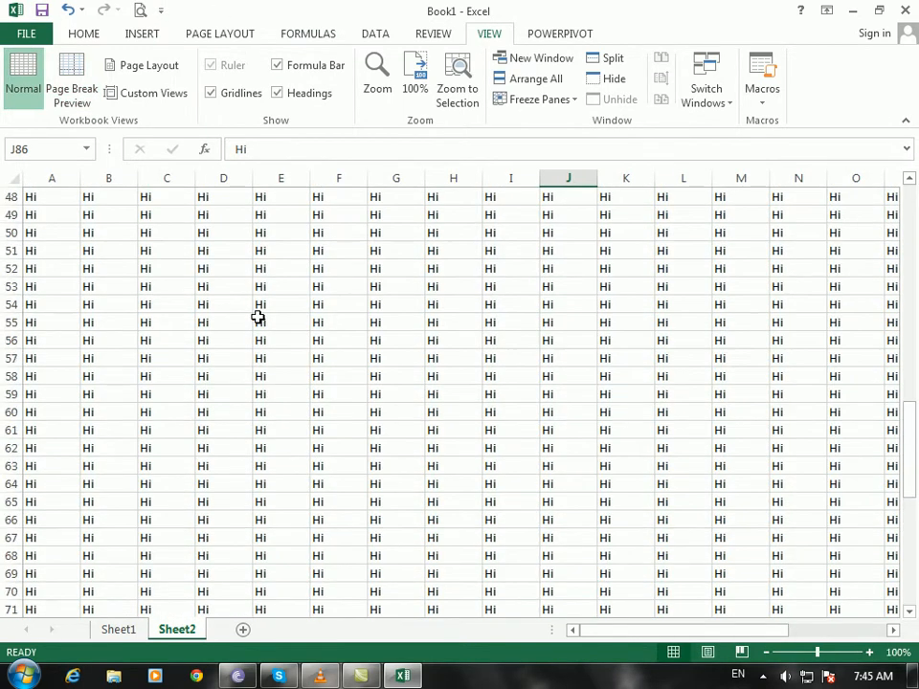
pyautogui.click(229, 305)
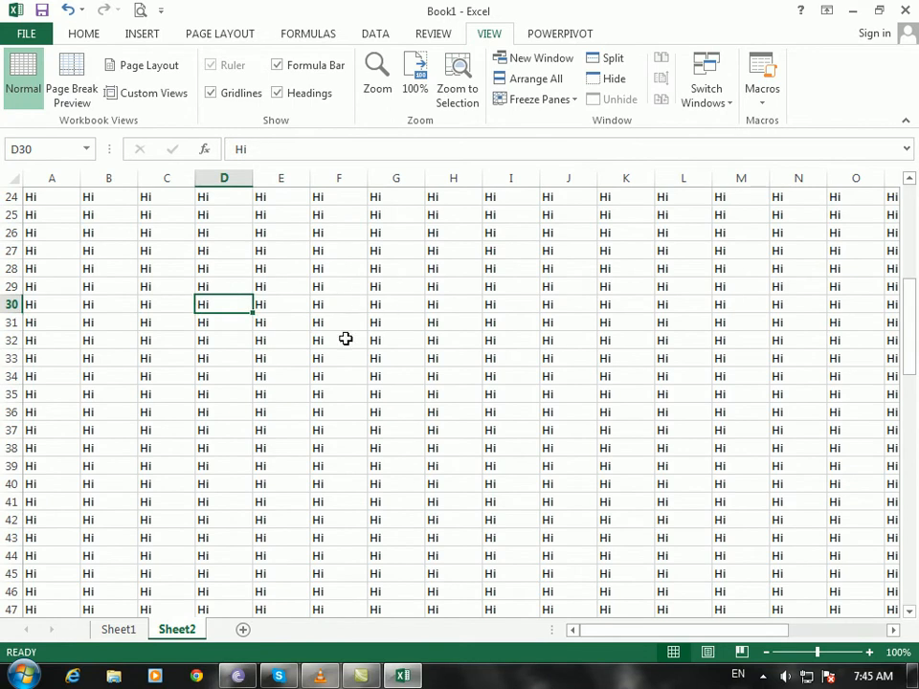
# Add a new worksheet after Sheet2 and show it in Page Break Preview
pyautogui.click(244, 630)
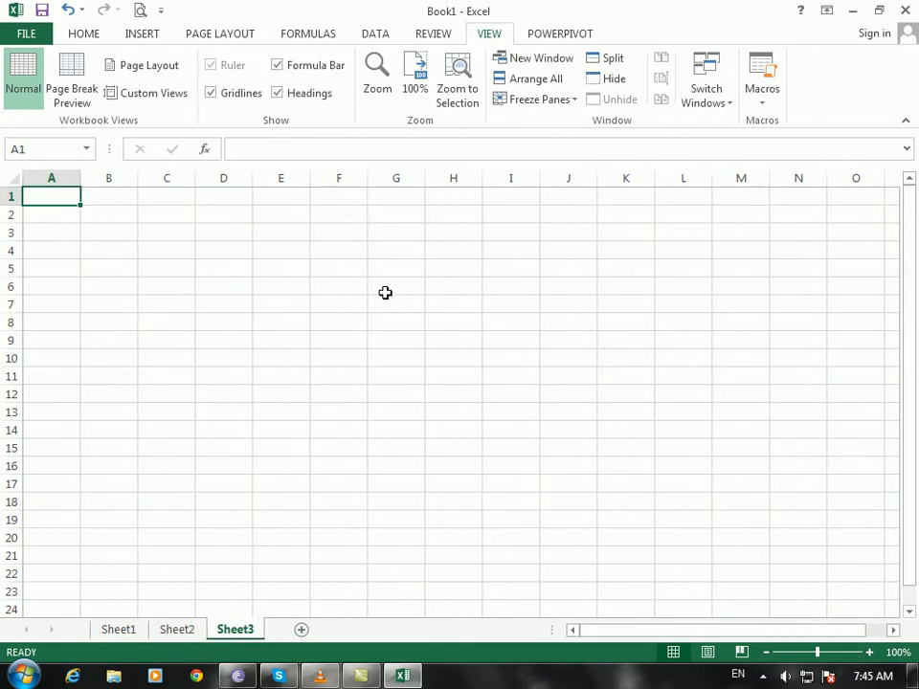
pyautogui.click(65, 84)
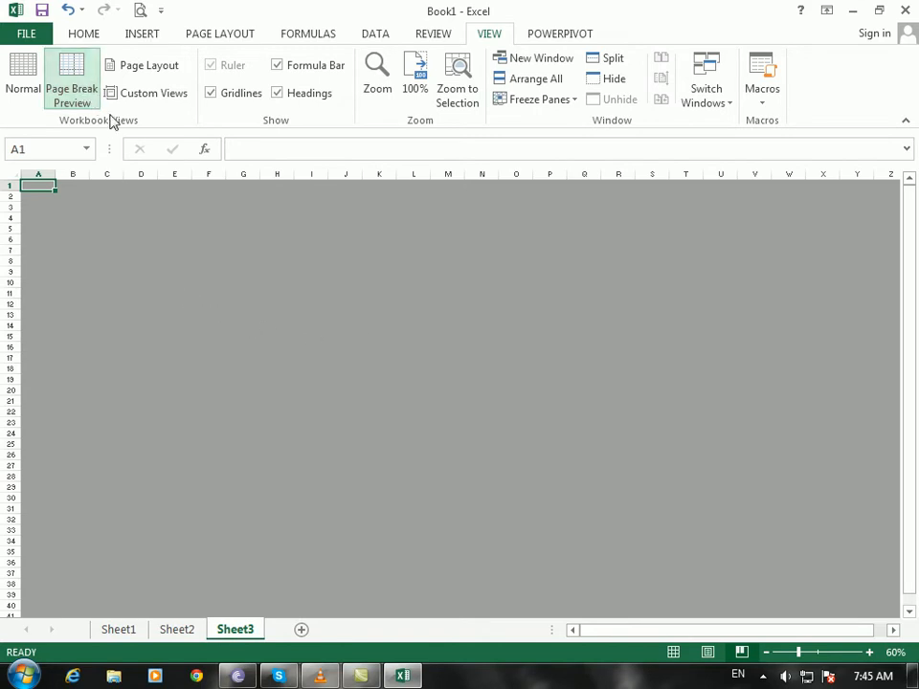
pyautogui.click(105, 218)
pyautogui.click(379, 380)
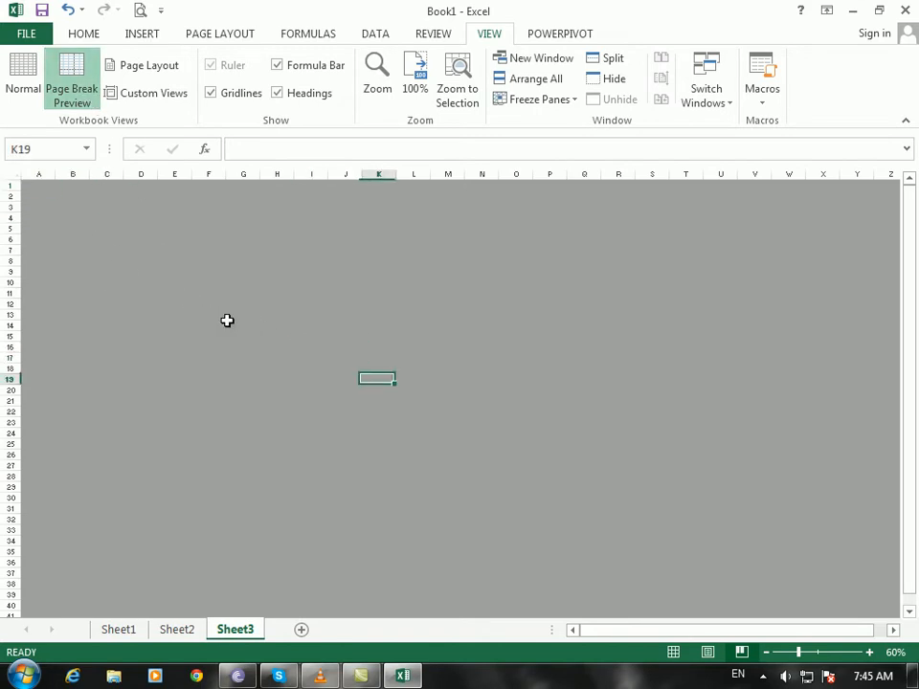
# Enter "adsfsd" in cell A1 and "asdf" in cell E8 of the new sheet
pyautogui.click(38, 186)
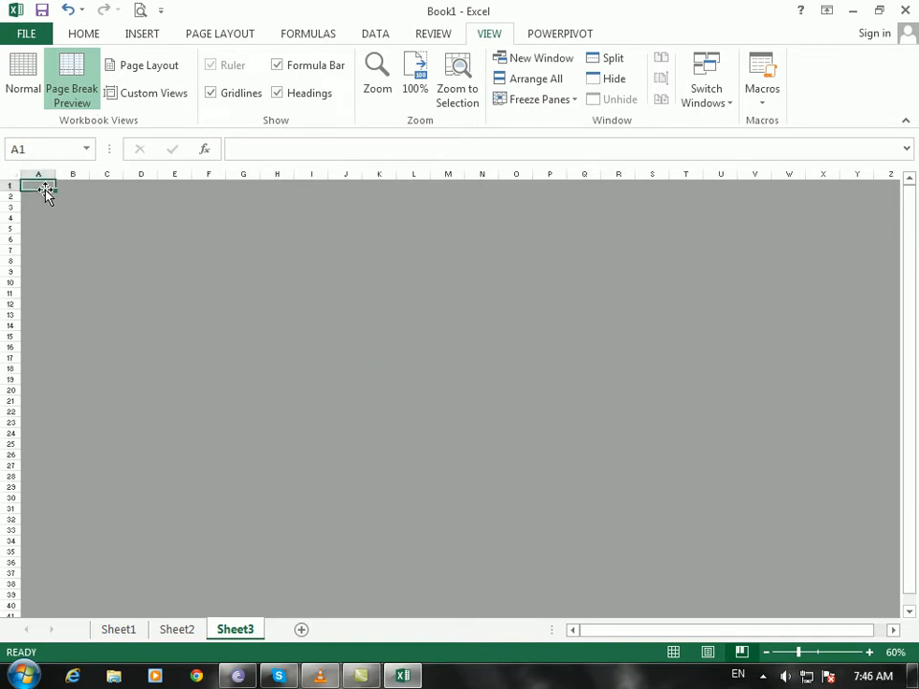
pyautogui.write('adsfsd')
pyautogui.press('Return')
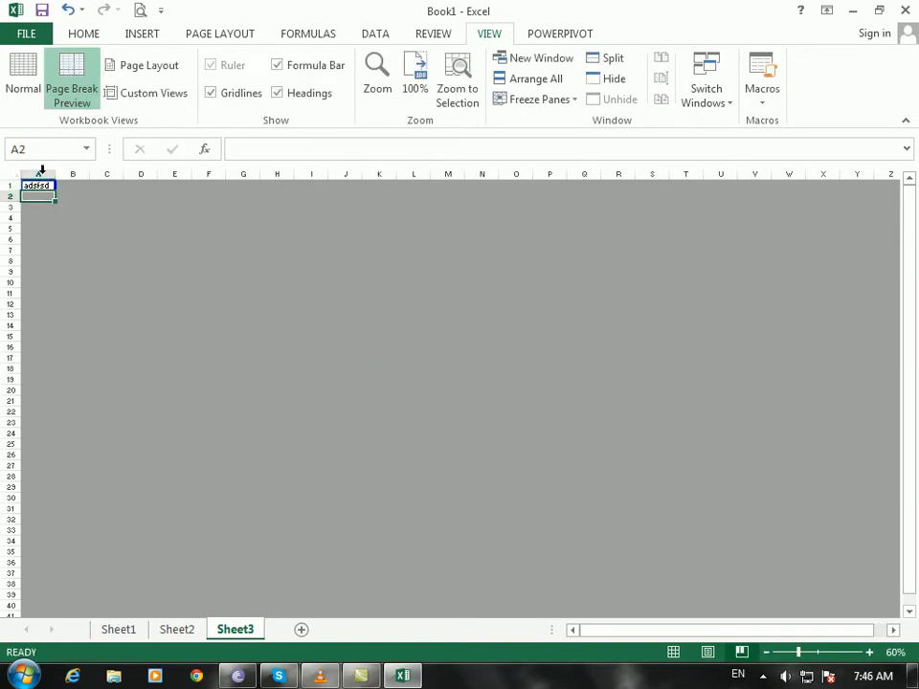
pyautogui.click(174, 261)
pyautogui.write('asdf')
pyautogui.press('Return')
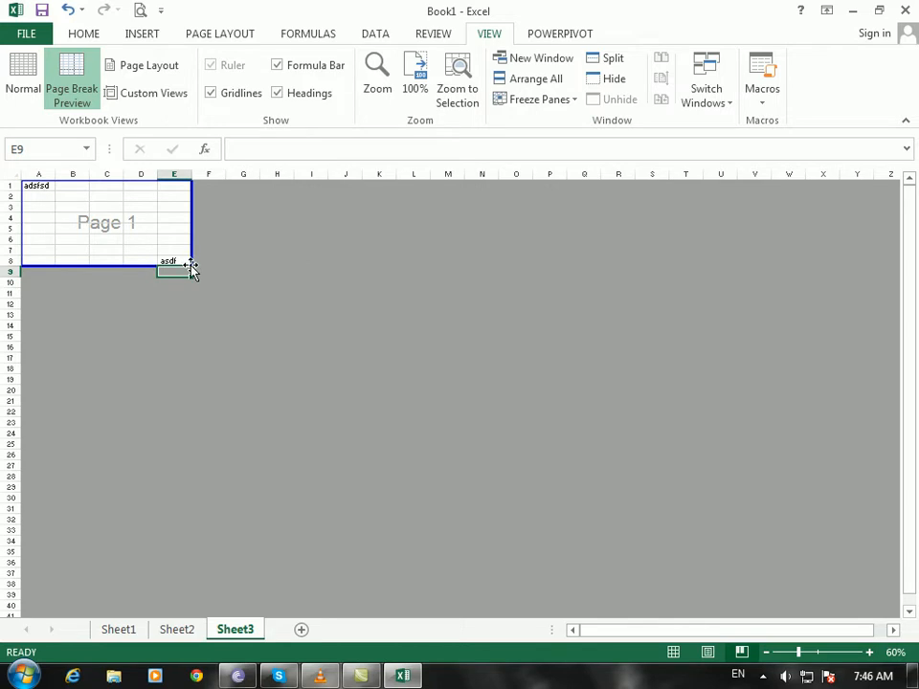
# Extend the print area's lower-right corner outward to column U, past row 40
pyautogui.moveTo(191, 274); pyautogui.dragTo(737, 611)
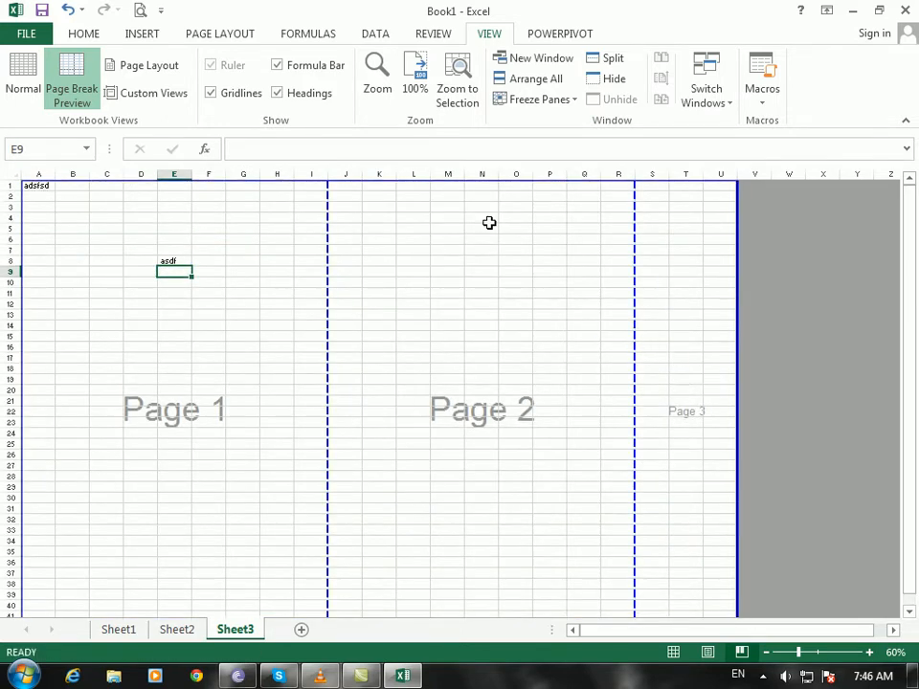
pyautogui.click(210, 338)
pyautogui.click(524, 324)
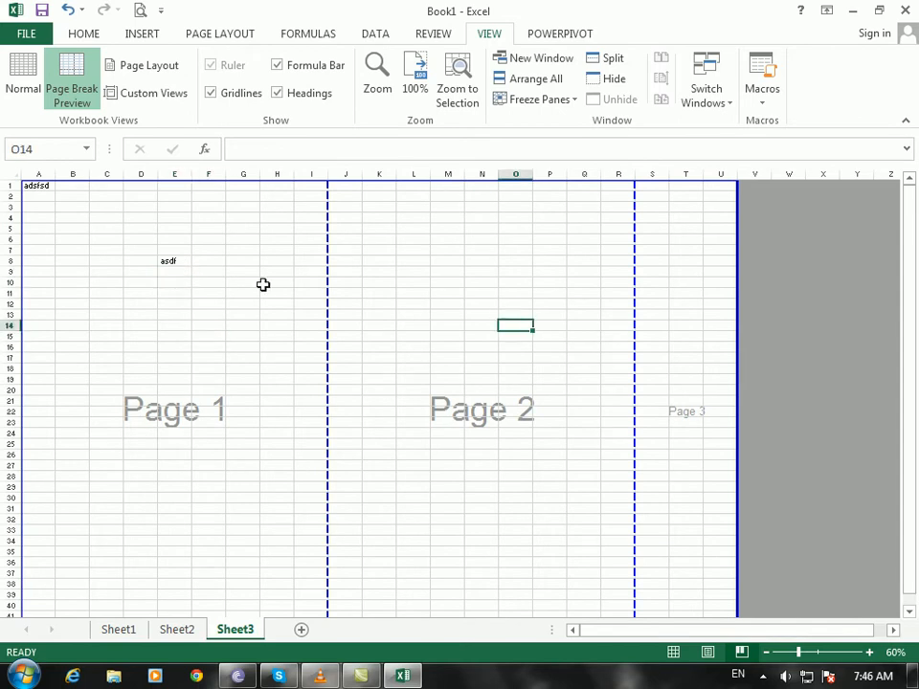
pyautogui.click(132, 297)
pyautogui.click(485, 346)
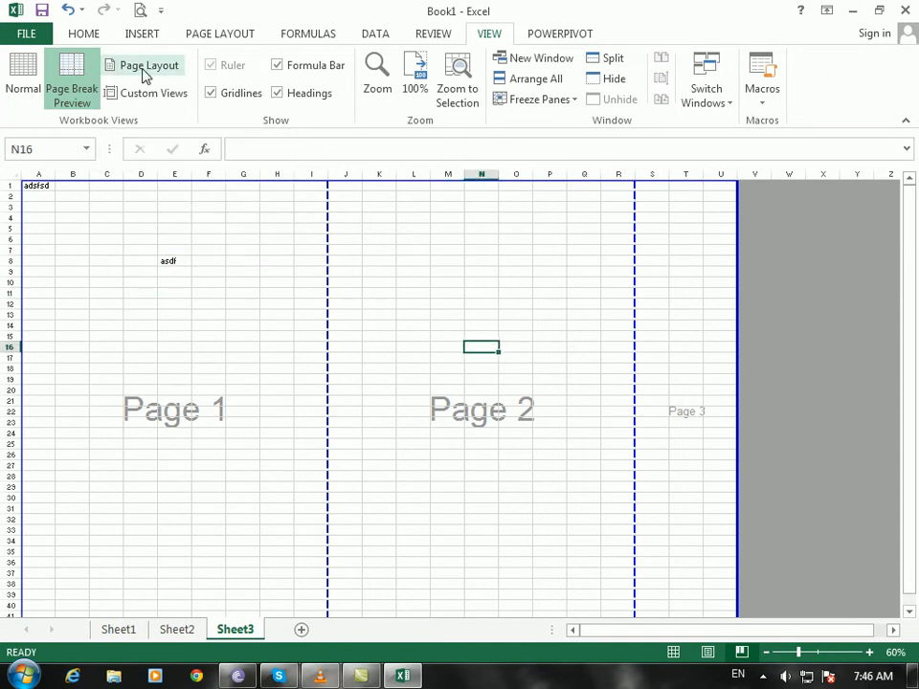
pyautogui.click(135, 346)
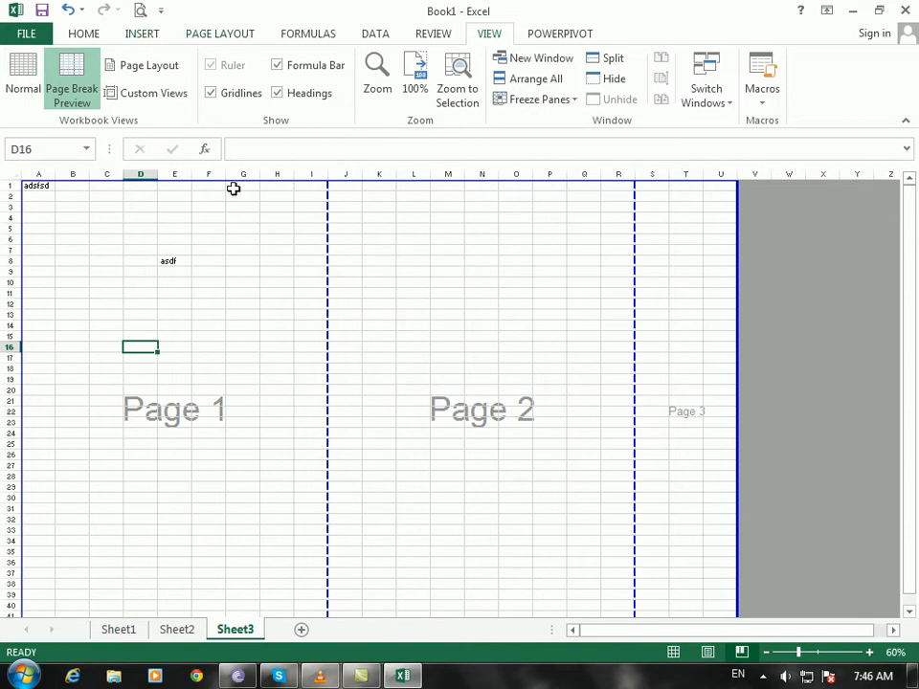
pyautogui.click(204, 293)
pyautogui.click(169, 229)
pyautogui.click(215, 207)
pyautogui.click(174, 207)
pyautogui.click(199, 307)
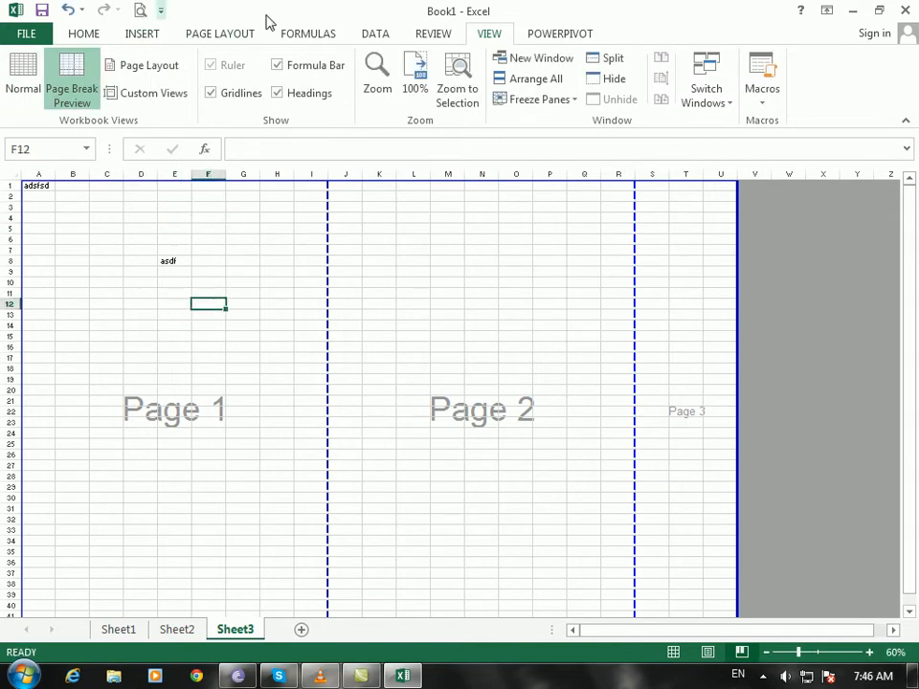
# Switch to Page Layout view and add a header with the current date left, current time centred and number of pages right
pyautogui.click(151, 67)
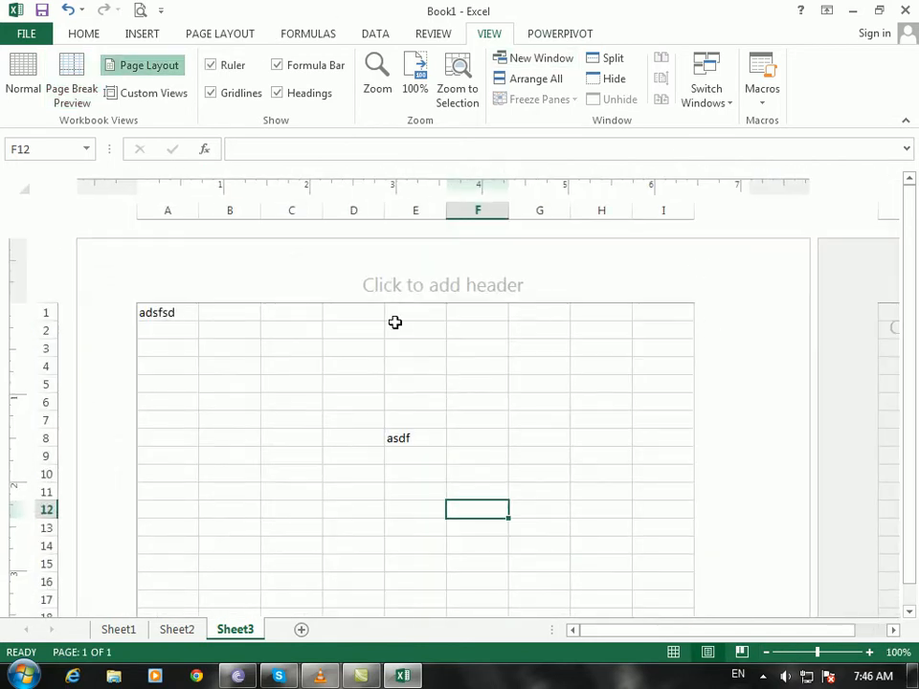
pyautogui.click(401, 287)
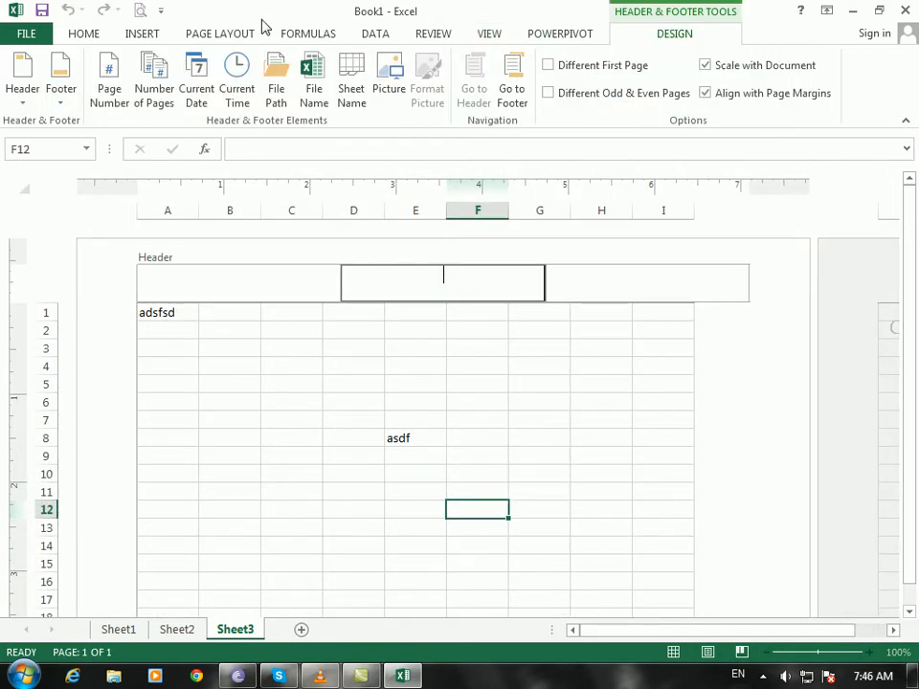
pyautogui.click(229, 81)
pyautogui.click(224, 287)
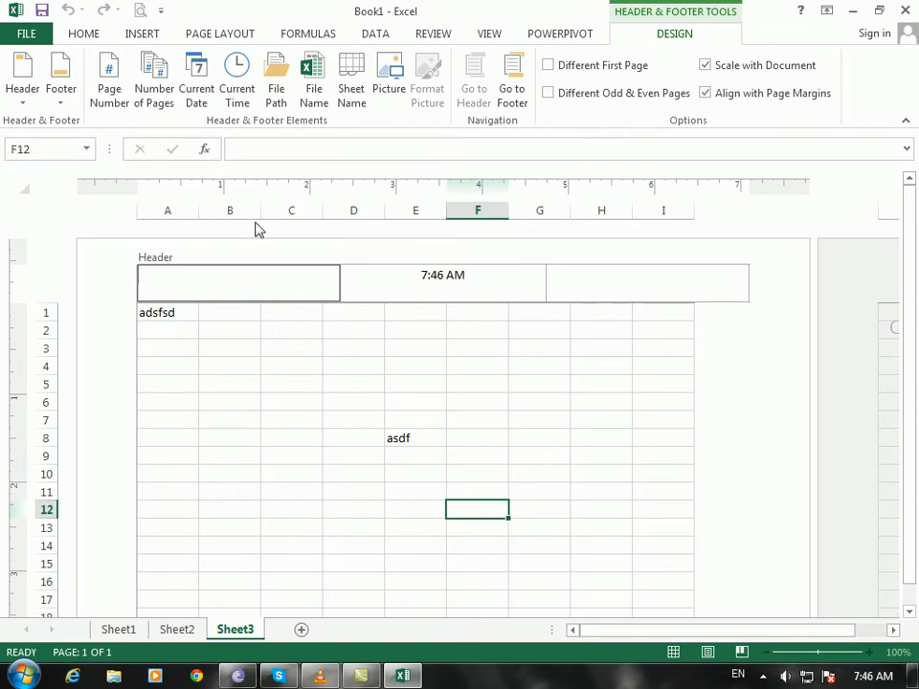
pyautogui.click(198, 94)
pyautogui.click(620, 286)
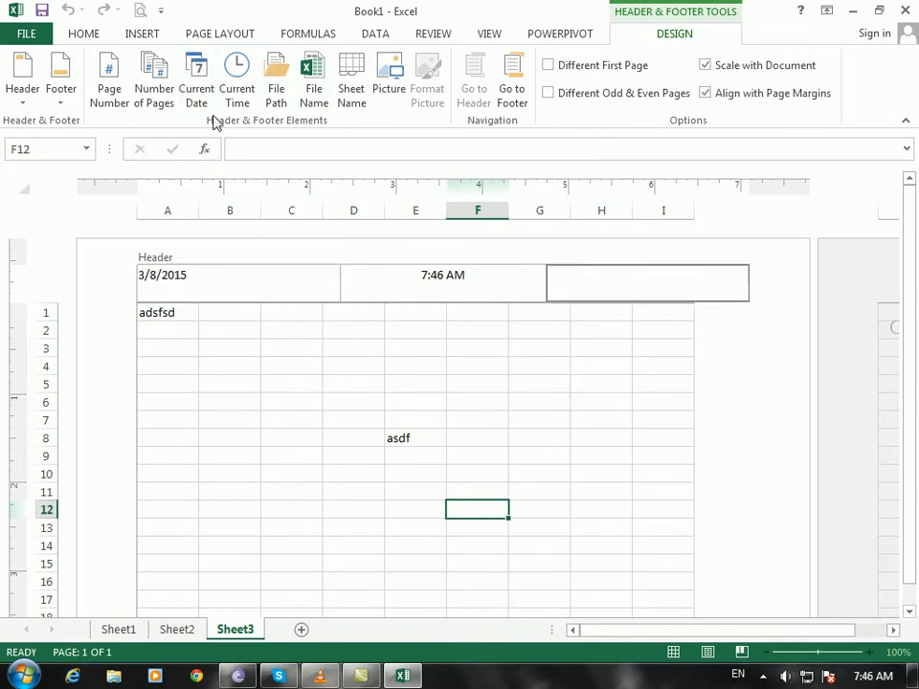
pyautogui.click(153, 84)
pyautogui.click(402, 459)
# Insert the sheet name in the centre section of the page footer
pyautogui.scroll(-12, 450, 402)
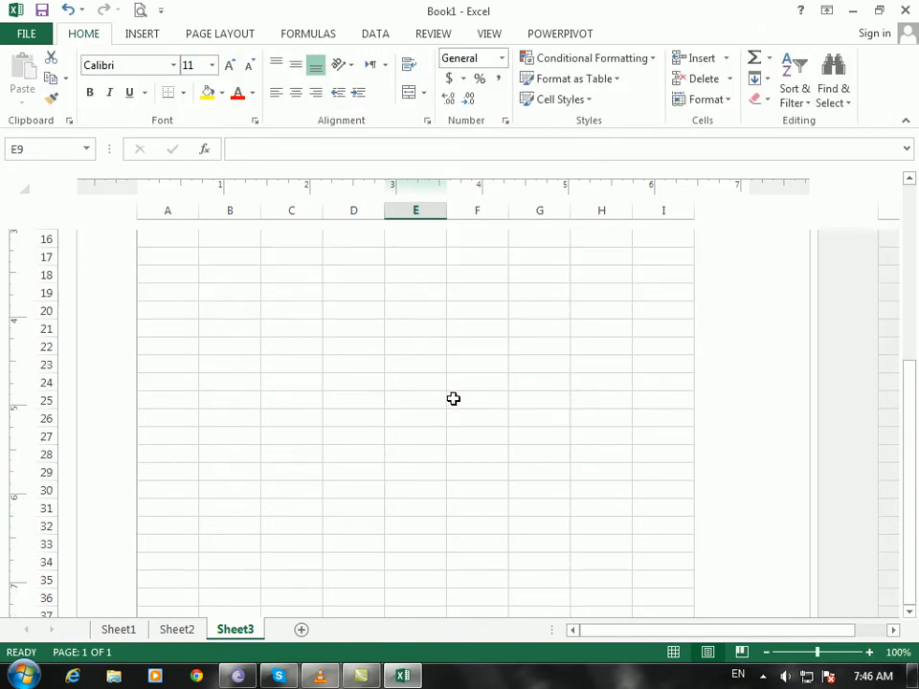
pyautogui.click(422, 442)
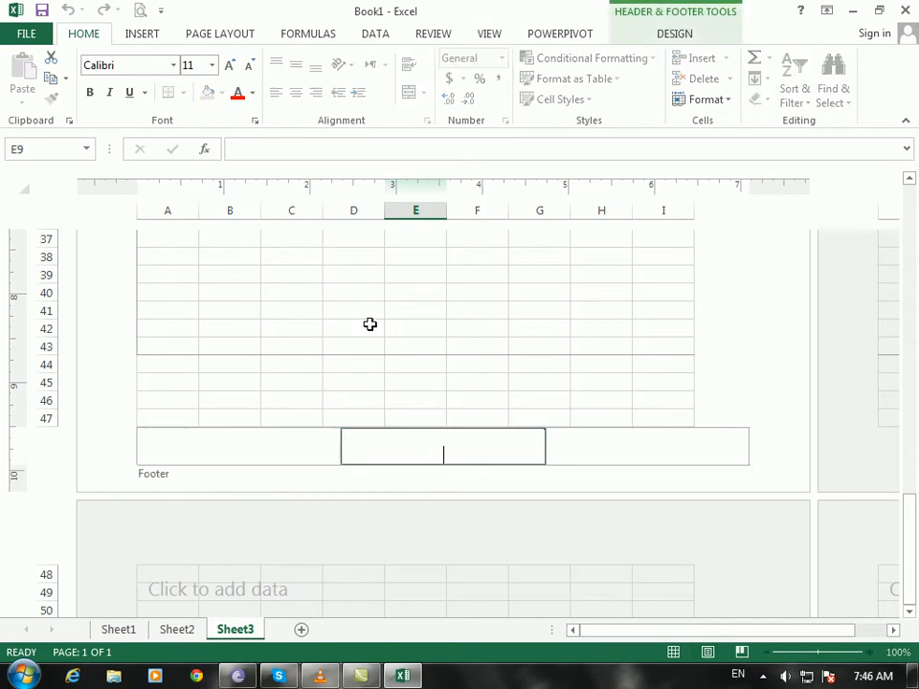
pyautogui.click(659, 38)
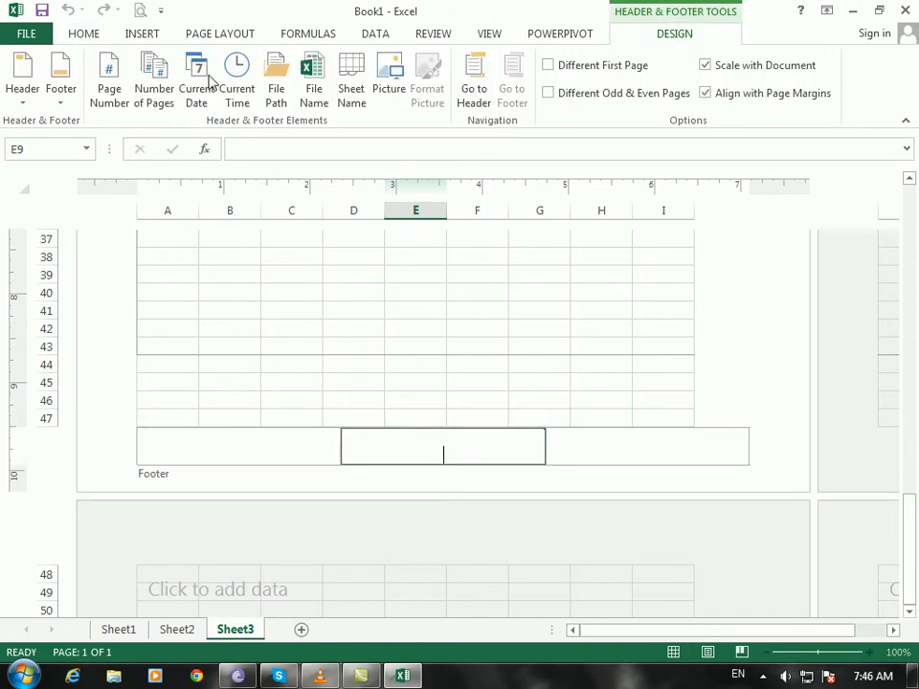
pyautogui.click(362, 63)
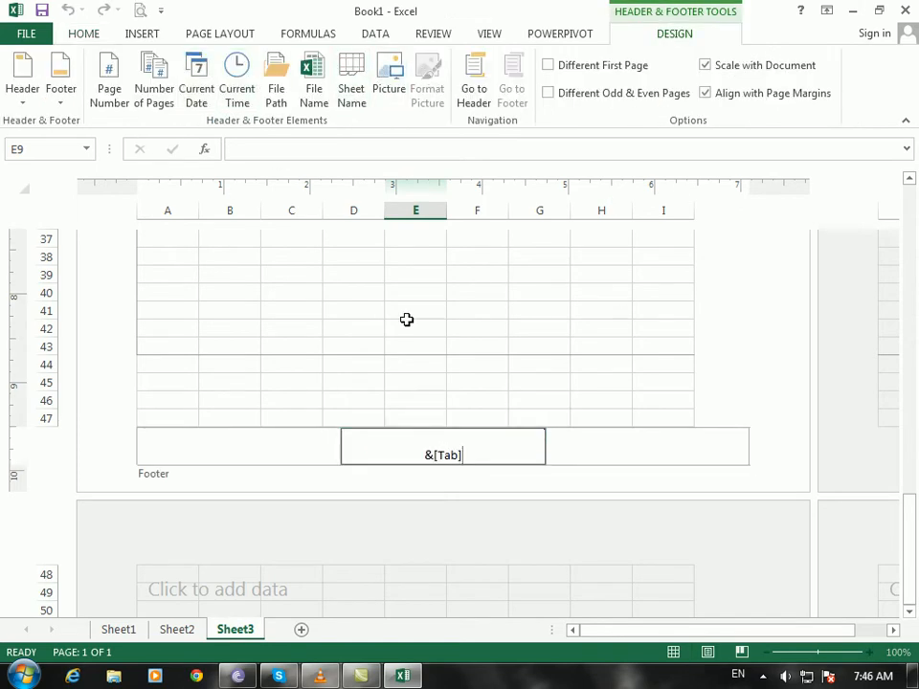
pyautogui.click(353, 292)
# Check the header and footer in the print preview and return to the sheet
pyautogui.click(139, 9)
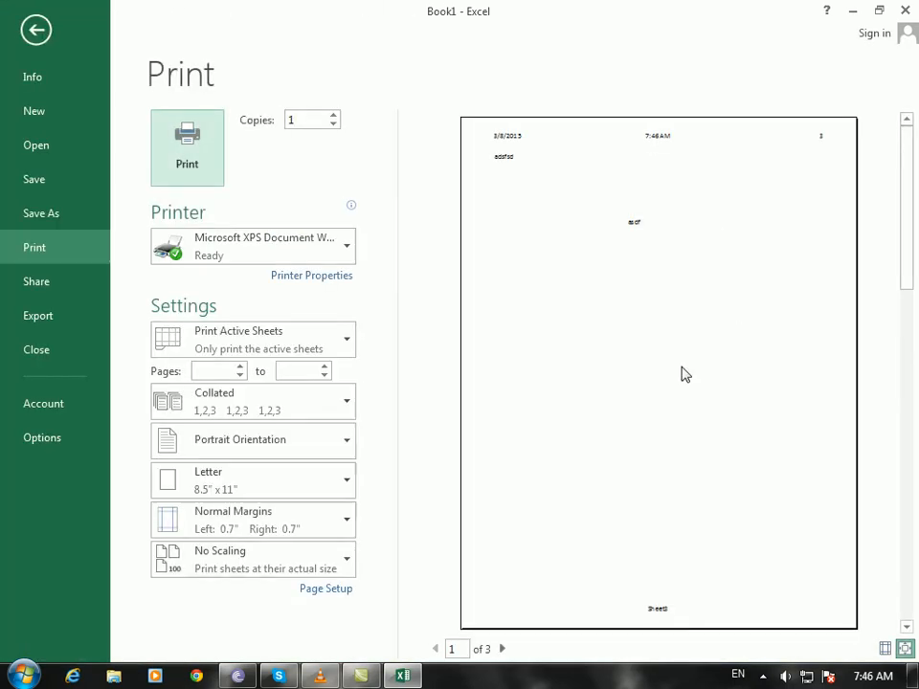
pyautogui.click(35, 30)
pyautogui.scroll(6, 464, 298)
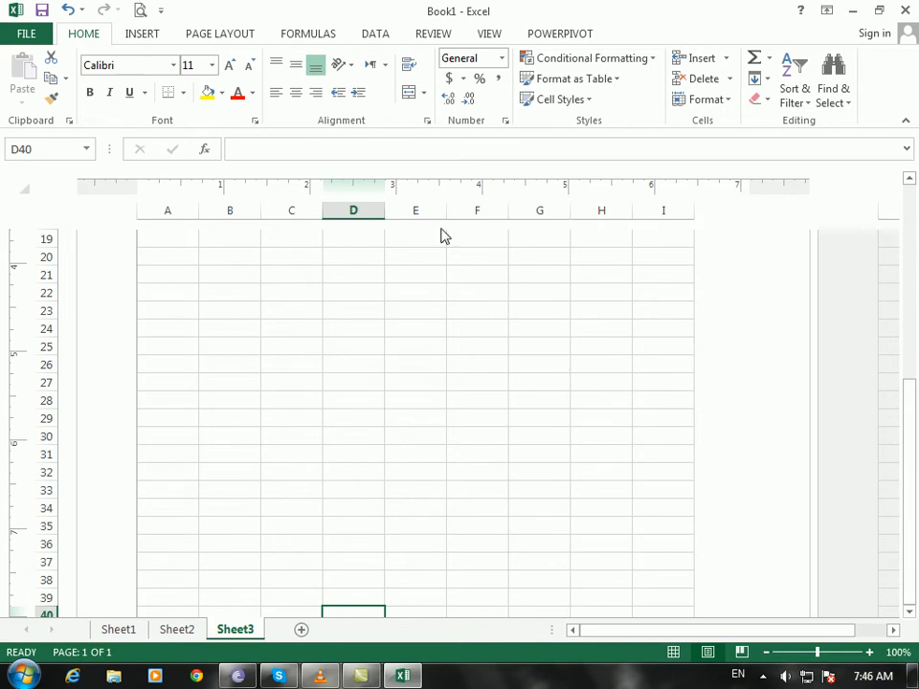
# Review the margins in Page Setup and enable different odd and even pages for the header and footer
pyautogui.click(220, 33)
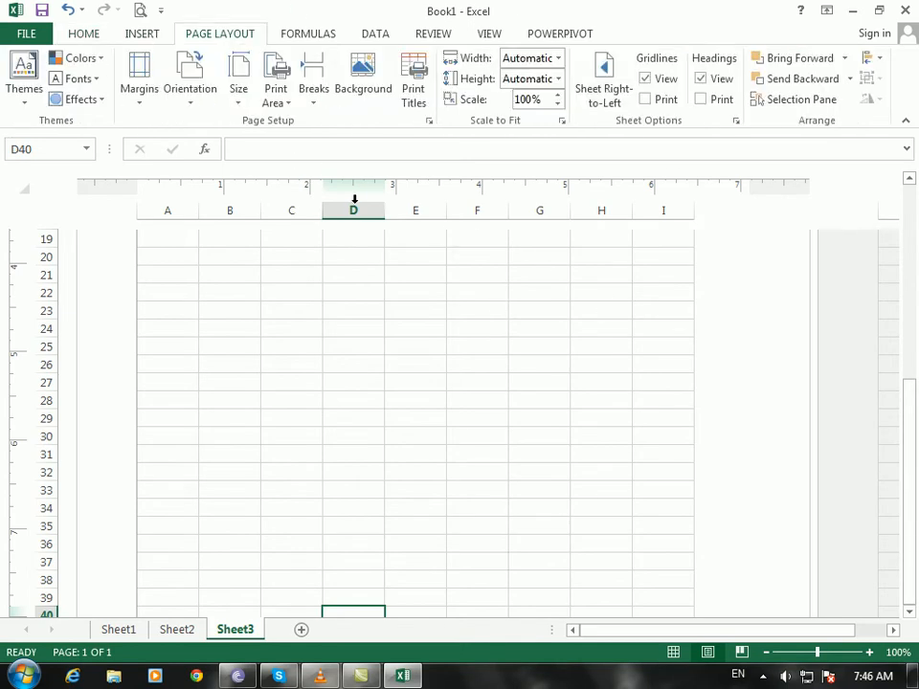
pyautogui.click(429, 120)
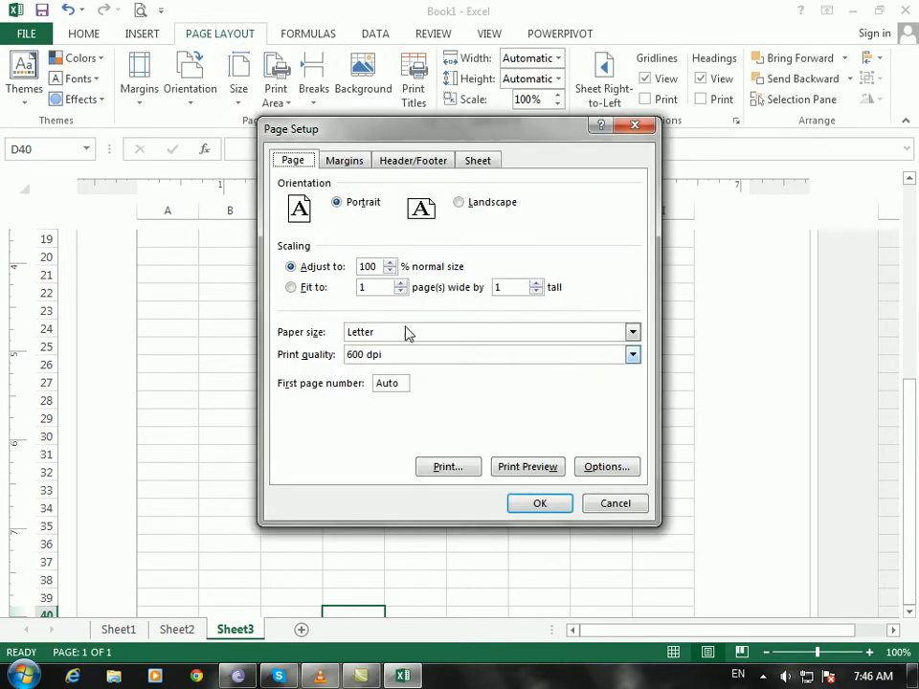
pyautogui.click(347, 161)
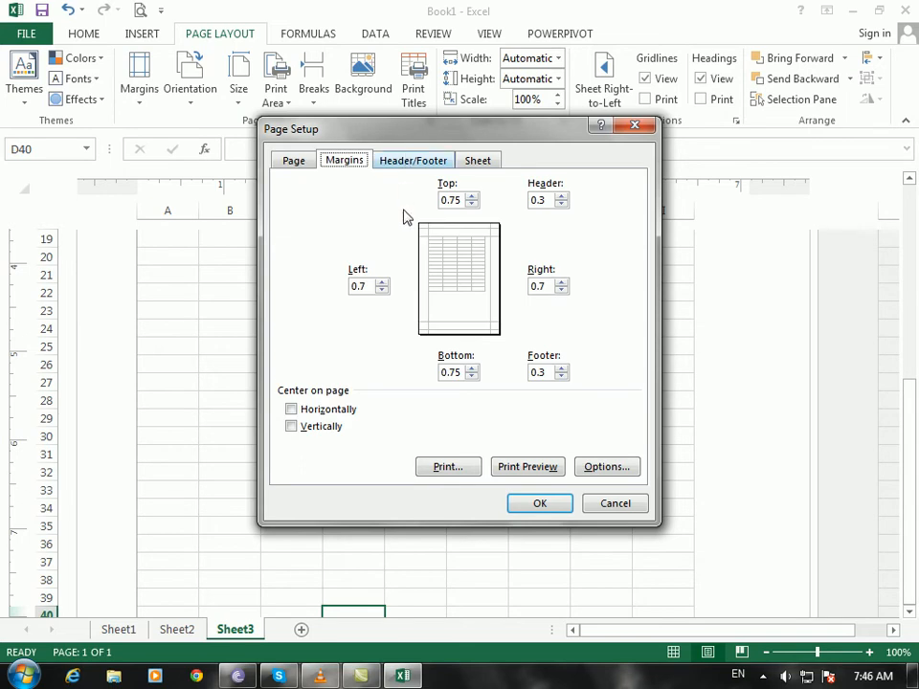
pyautogui.click(406, 163)
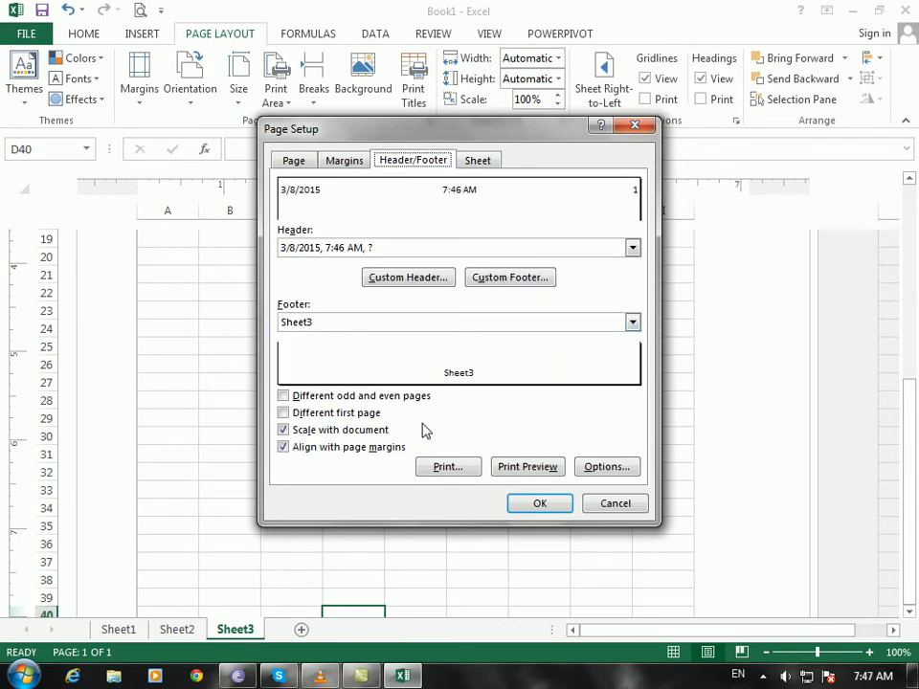
pyautogui.click(386, 400)
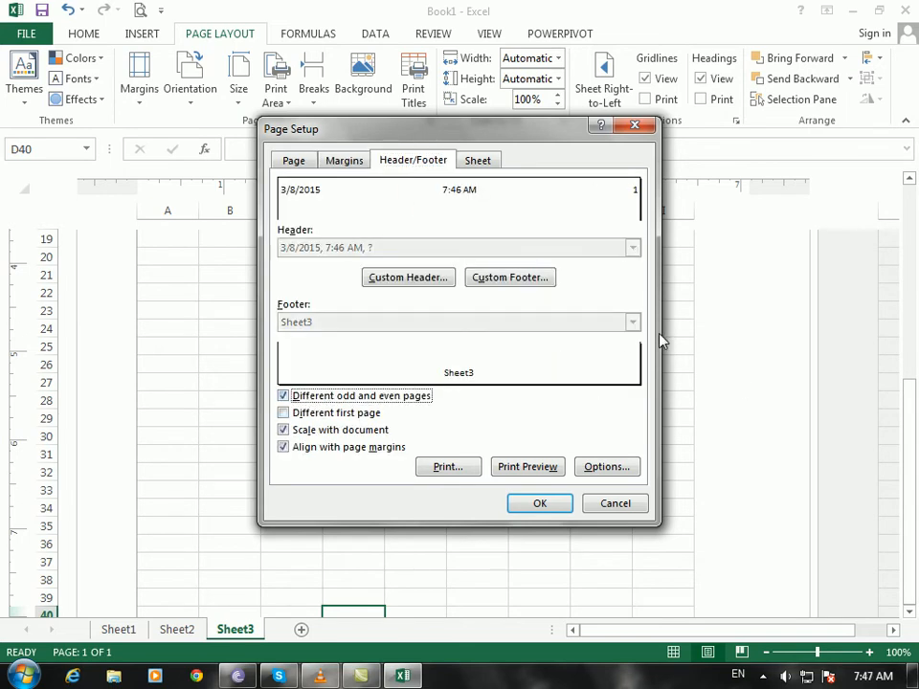
pyautogui.click(534, 505)
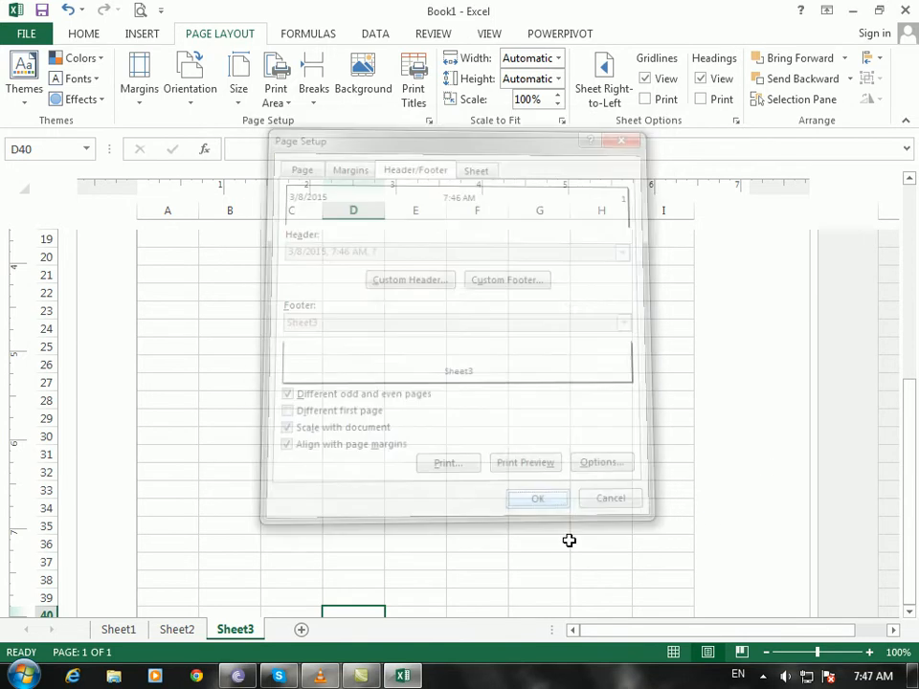
# Examine the footer of the first page and the odd page header sections on the page below it
pyautogui.scroll(-5, 388, 335)
pyautogui.scroll(-6, 450, 479)
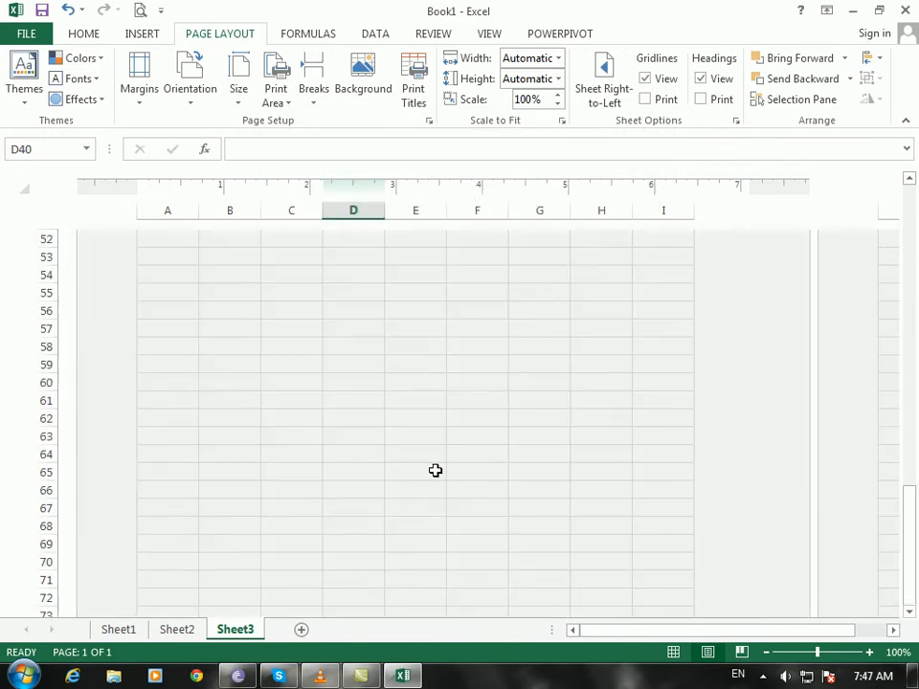
pyautogui.scroll(3, 402, 421)
pyautogui.click(379, 427)
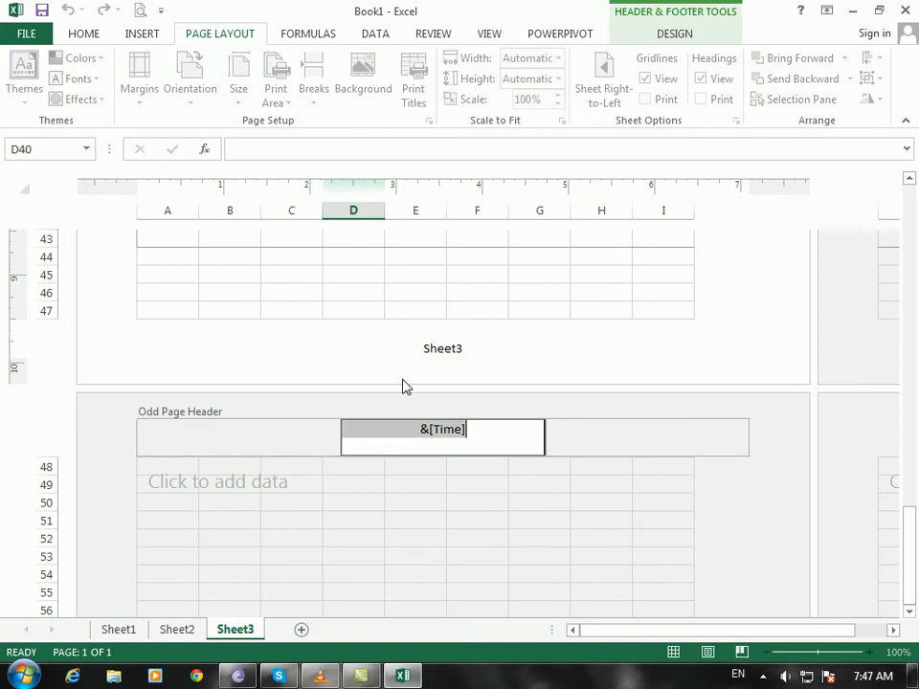
pyautogui.click(634, 433)
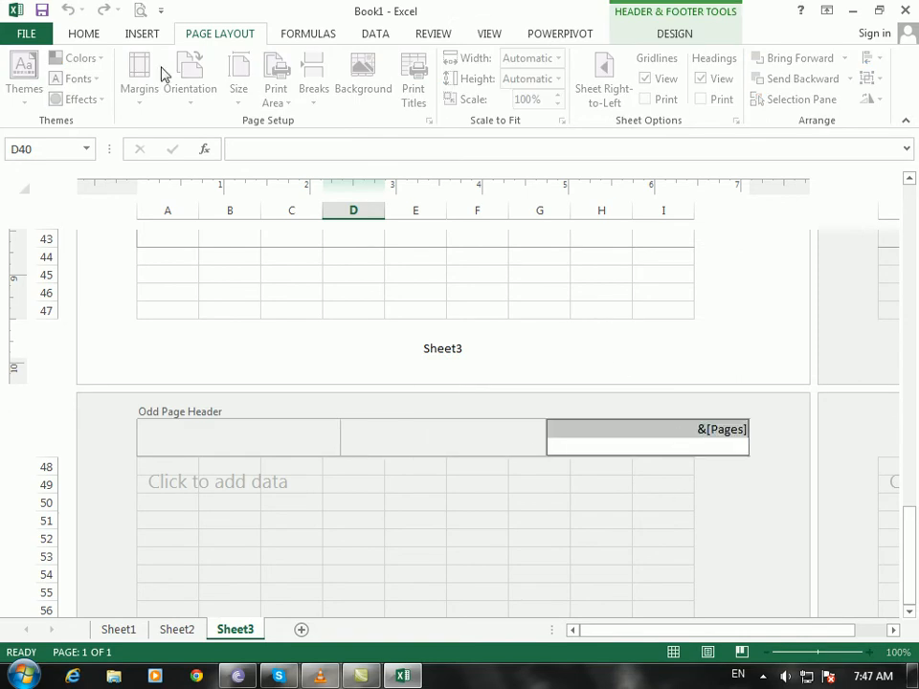
pyautogui.click(477, 538)
pyautogui.click(486, 306)
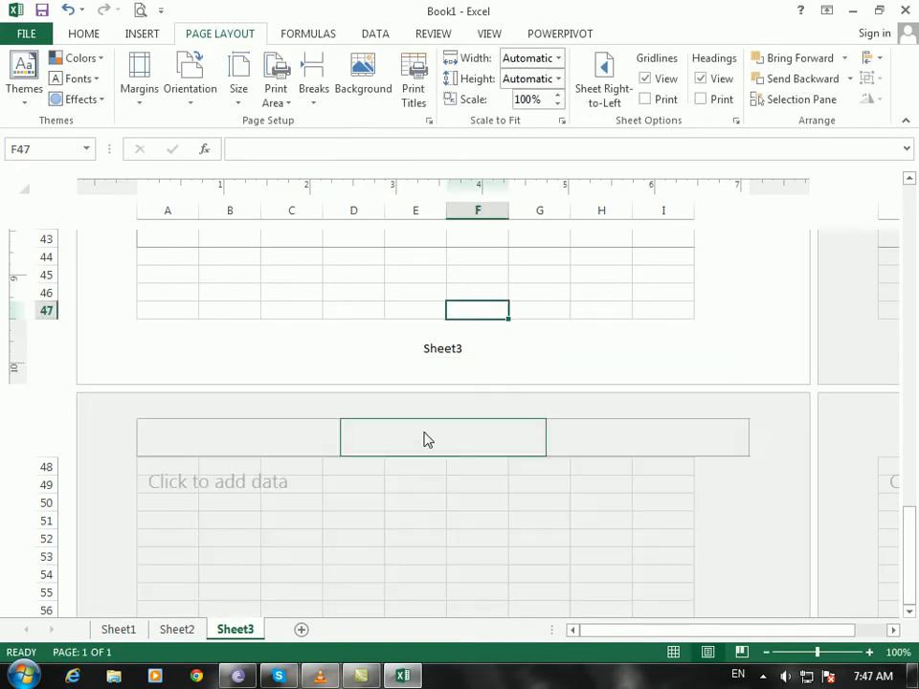
# Review the sections of the custom odd page header in Page Setup and close the header editor
pyautogui.scroll(-3, 433, 365)
pyautogui.scroll(10, 433, 364)
pyautogui.scroll(3, 421, 334)
pyautogui.click(430, 123)
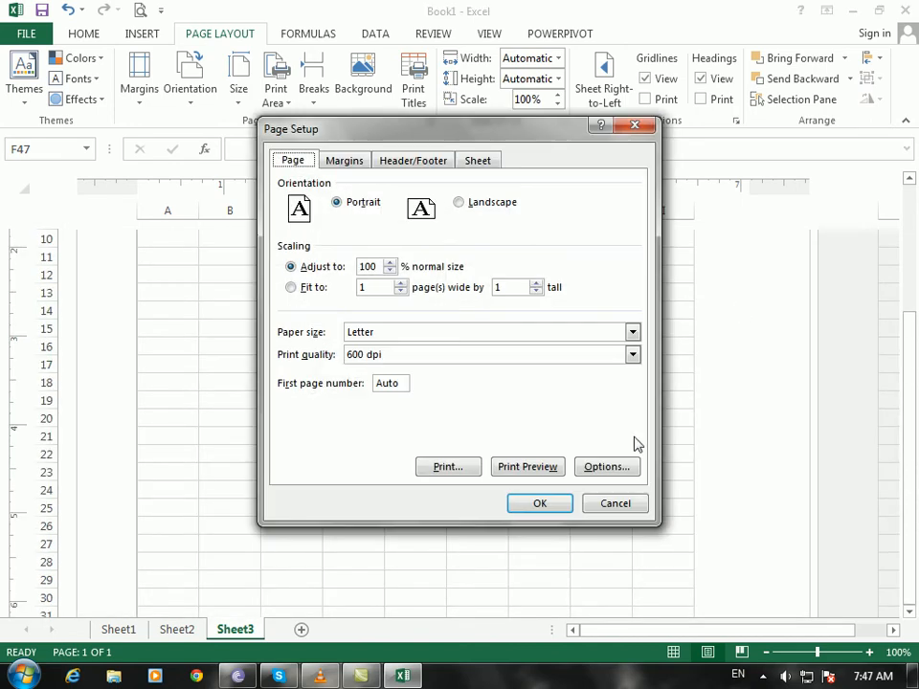
pyautogui.click(409, 164)
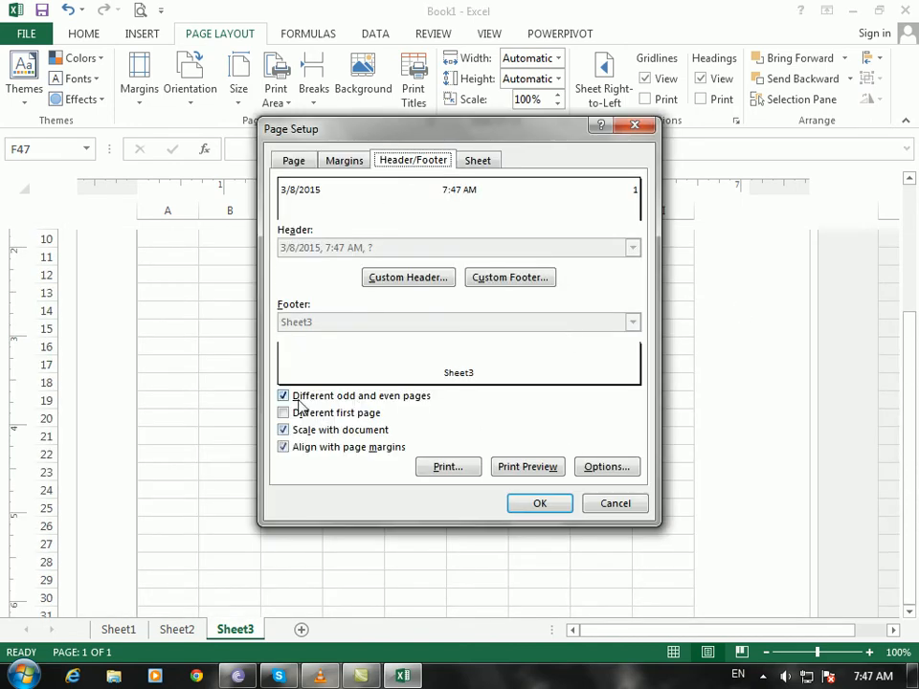
pyautogui.click(409, 278)
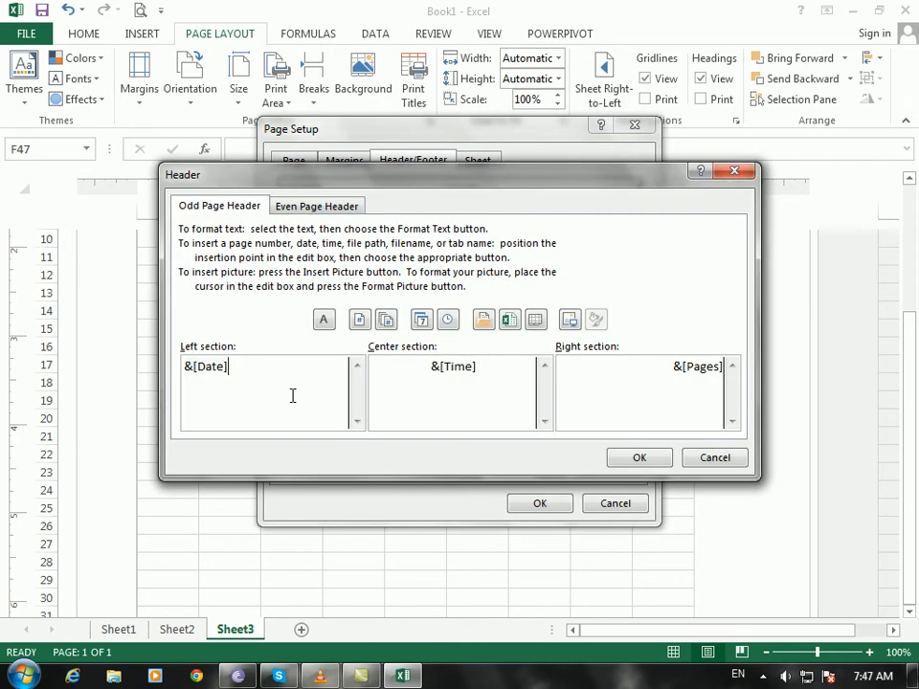
pyautogui.click(628, 456)
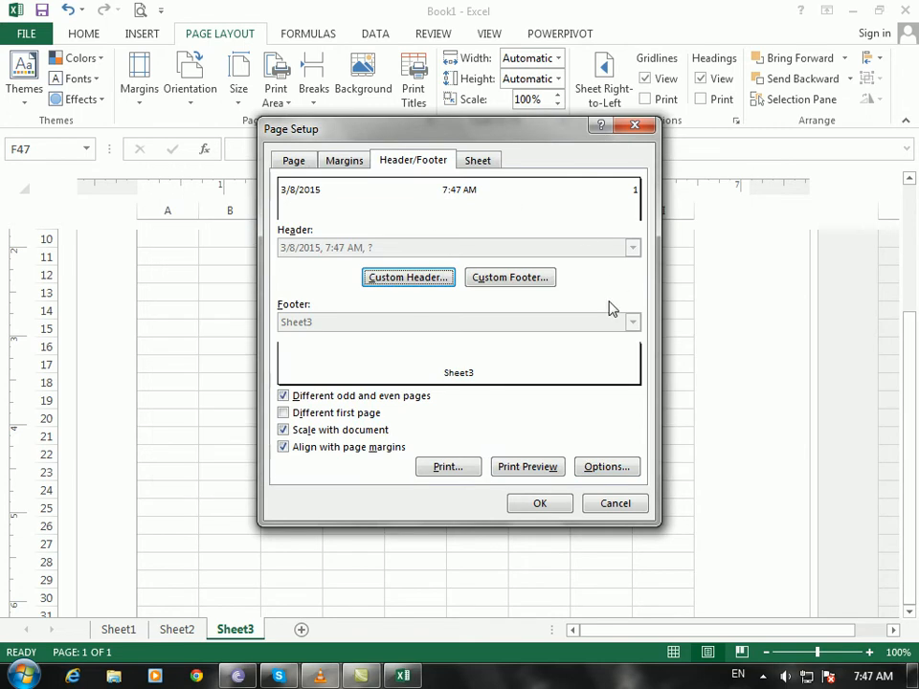
# Insert the number of pages and the page number in the left section of the odd page footer and apply the page setup
pyautogui.click(500, 279)
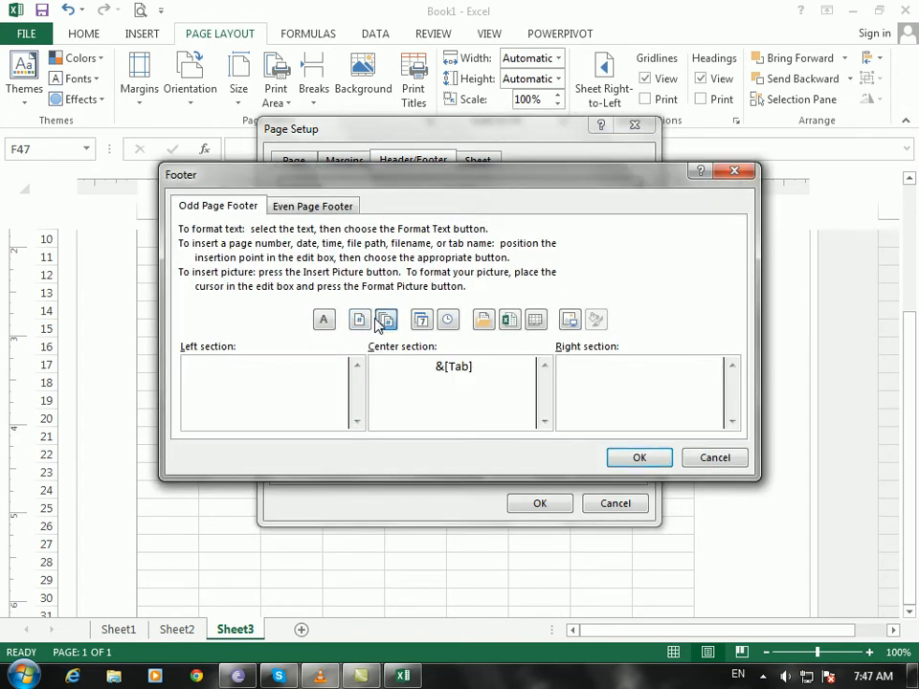
pyautogui.click(384, 320)
pyautogui.click(360, 320)
pyautogui.click(631, 462)
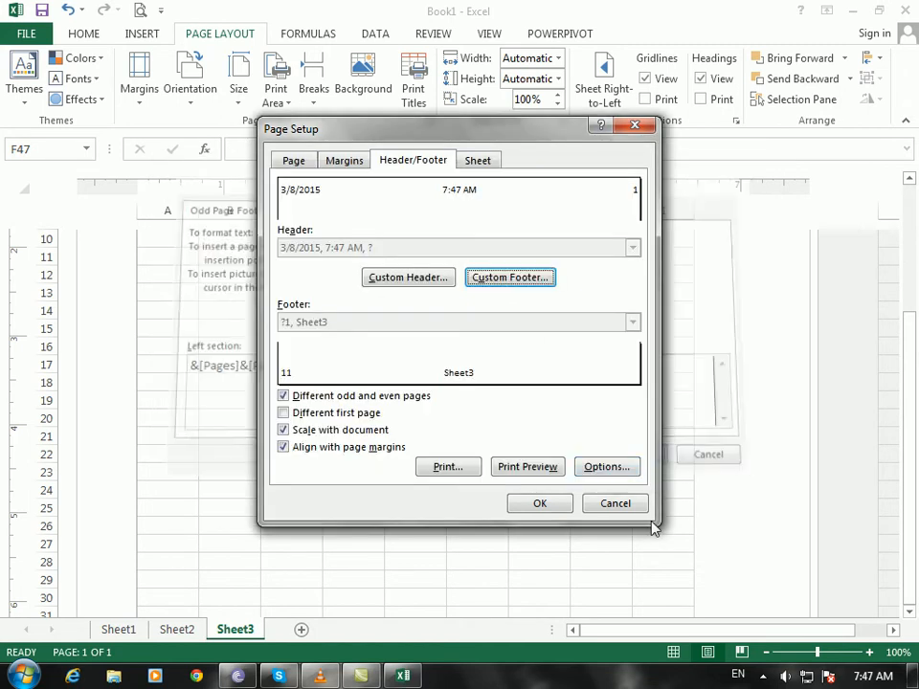
pyautogui.click(536, 504)
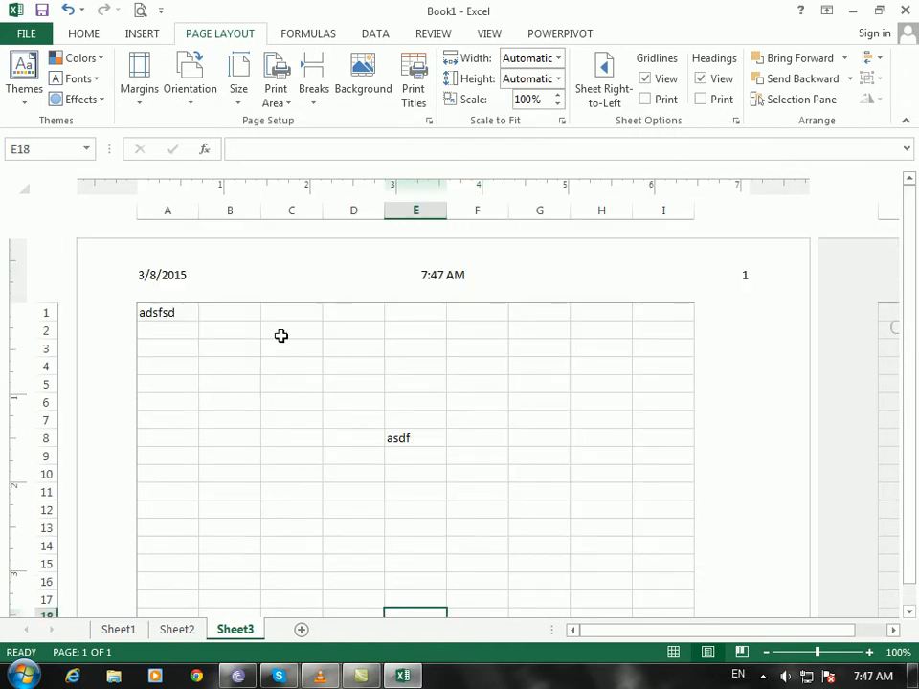
# Compare the headers and footers of the odd and even pages in the print preview and return to the sheet
pyautogui.click(139, 11)
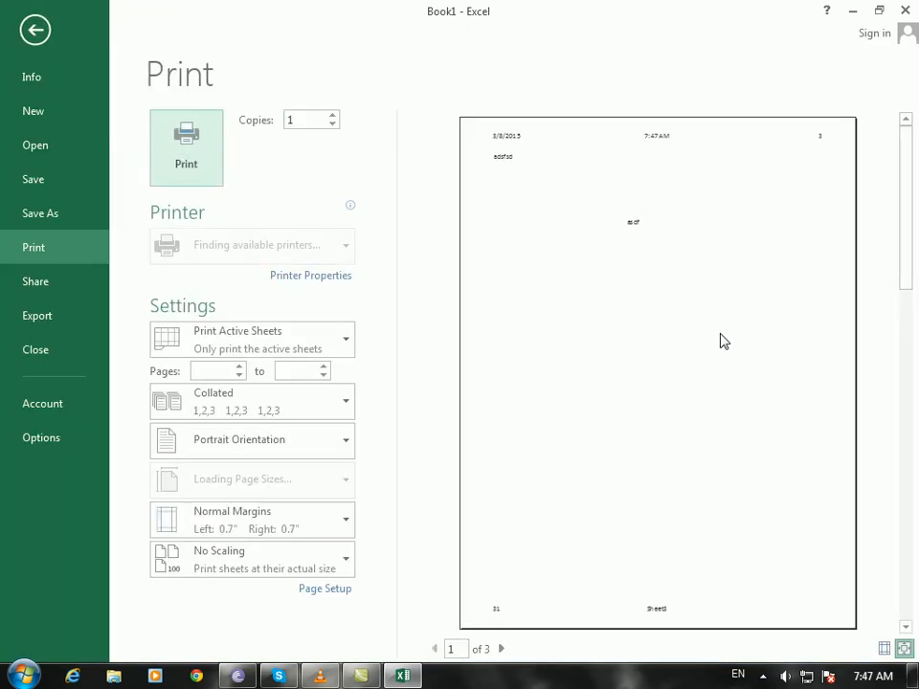
pyautogui.click(502, 649)
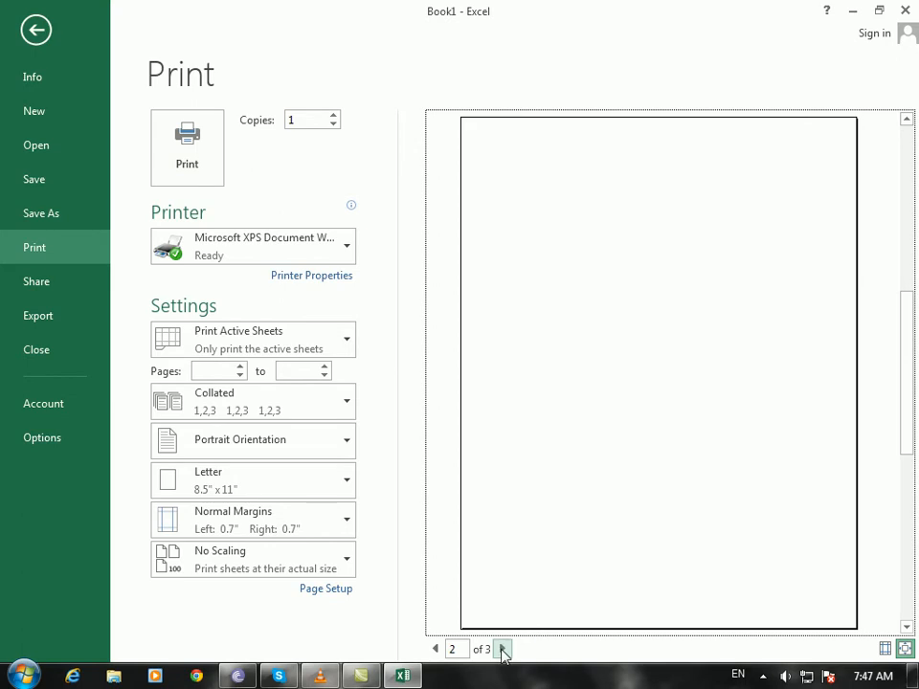
pyautogui.click(501, 649)
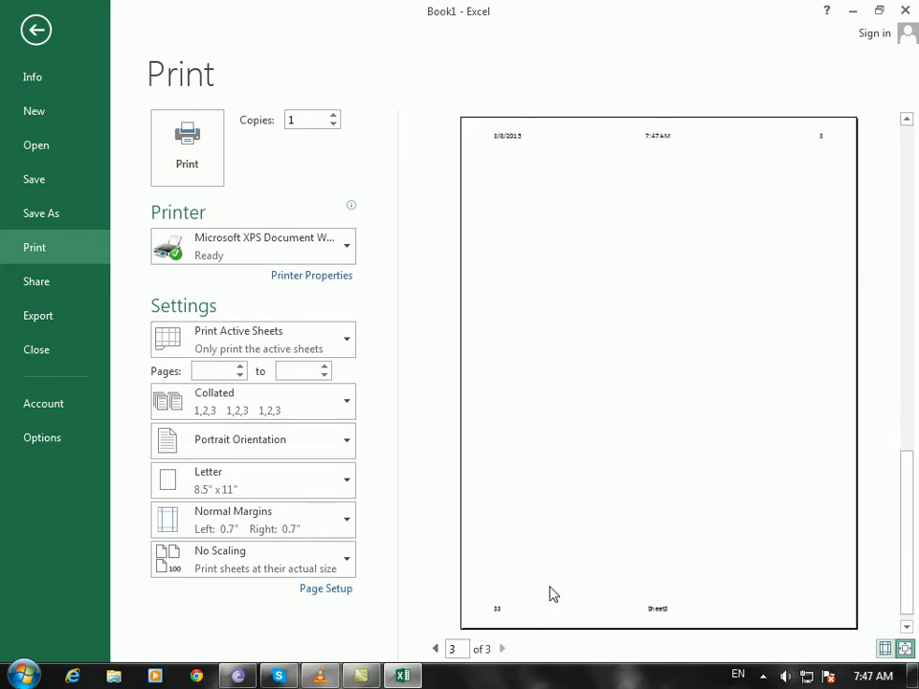
pyautogui.click(434, 650)
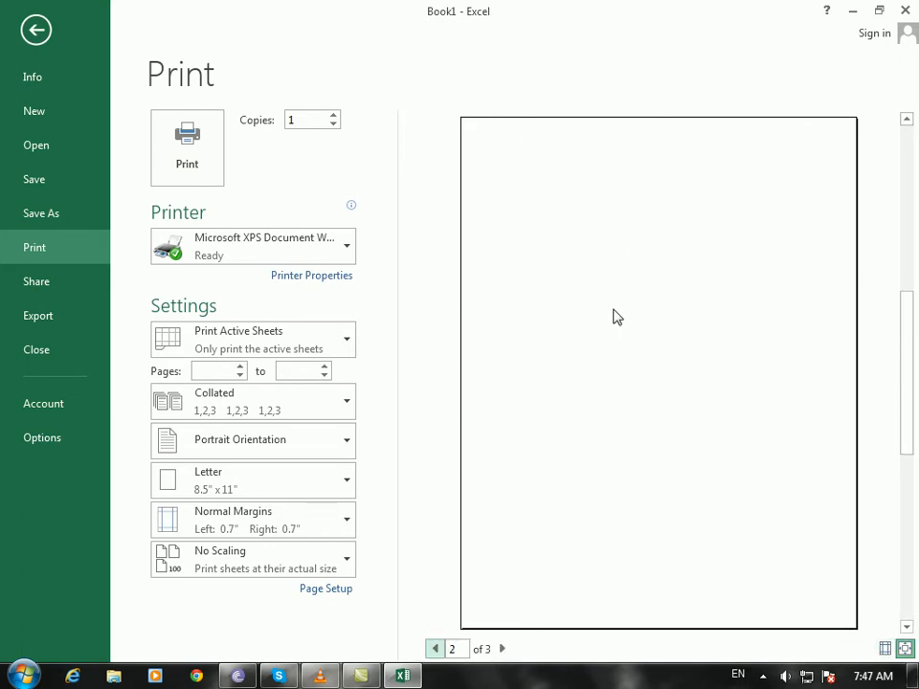
pyautogui.click(35, 30)
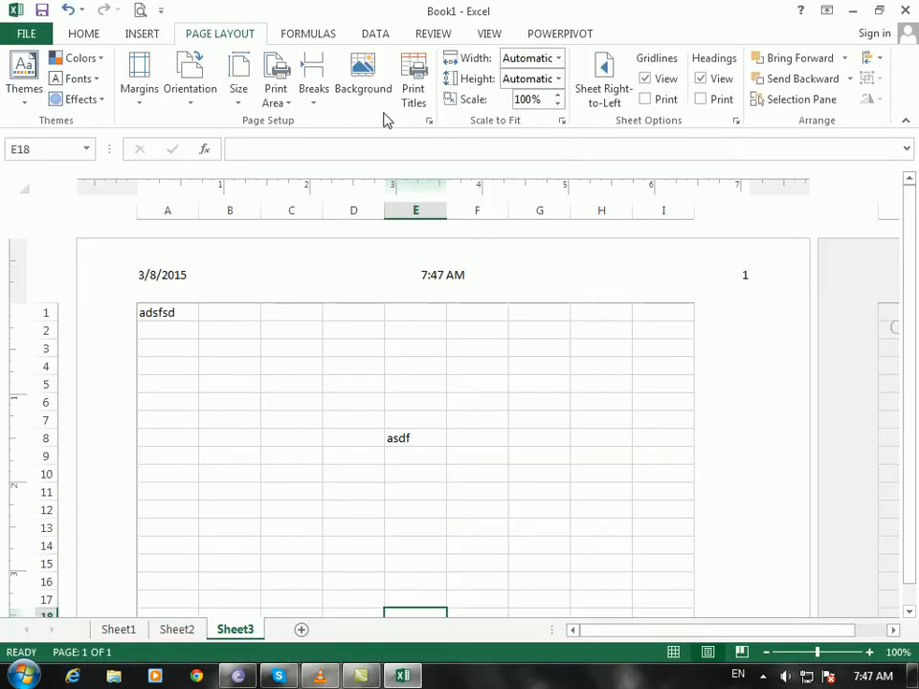
# Turn off different odd and even pages for the header and footer in Page Setup
pyautogui.click(430, 122)
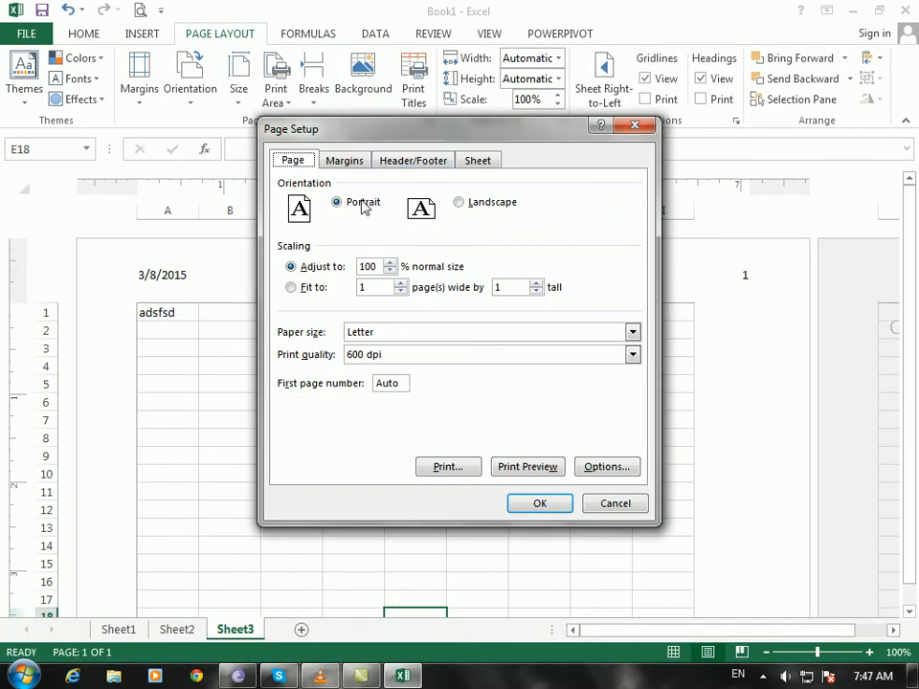
pyautogui.click(408, 161)
pyautogui.click(331, 397)
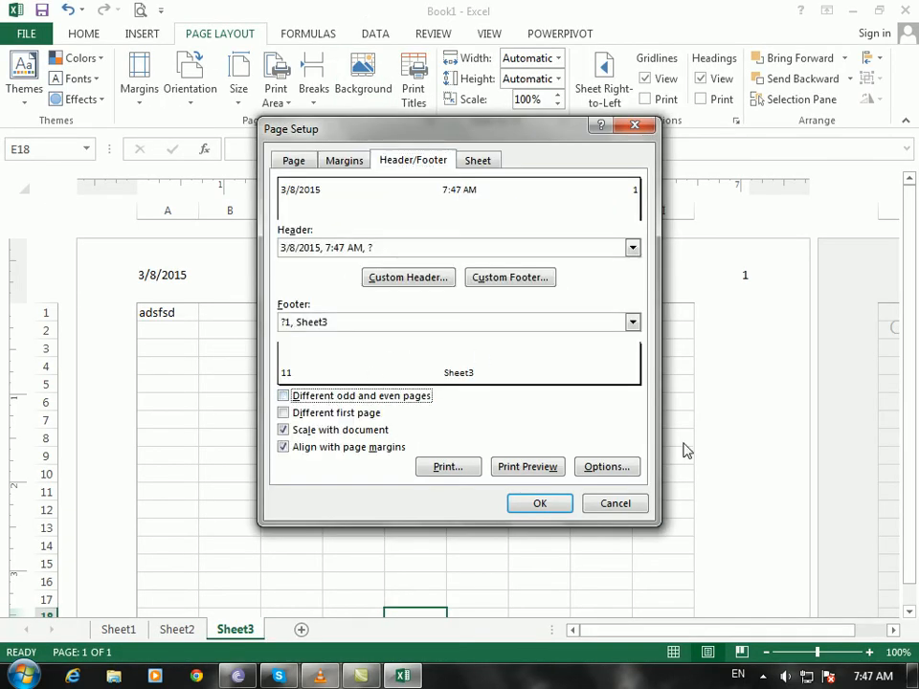
pyautogui.click(536, 499)
pyautogui.click(415, 384)
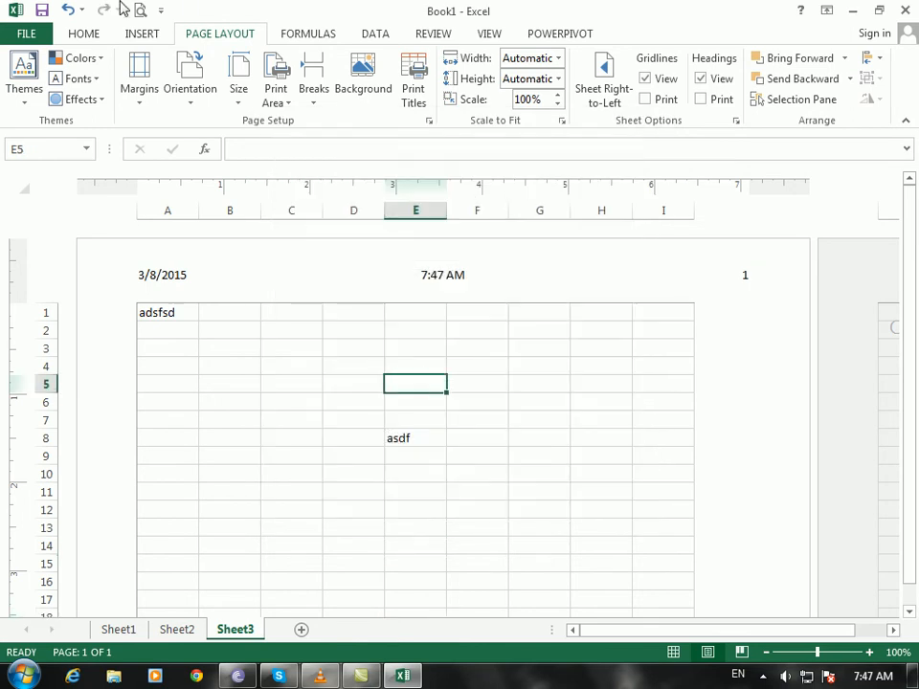
# Page through the print preview to the last page to check the shared header and footer, and return to the sheet
pyautogui.click(140, 9)
pyautogui.click(502, 649)
pyautogui.click(501, 649)
pyautogui.click(36, 31)
pyautogui.press('Right')
# Examine the Custom Views list, dismissing the Internet Download Manager notice and its web page, and close the list
pyautogui.click(490, 34)
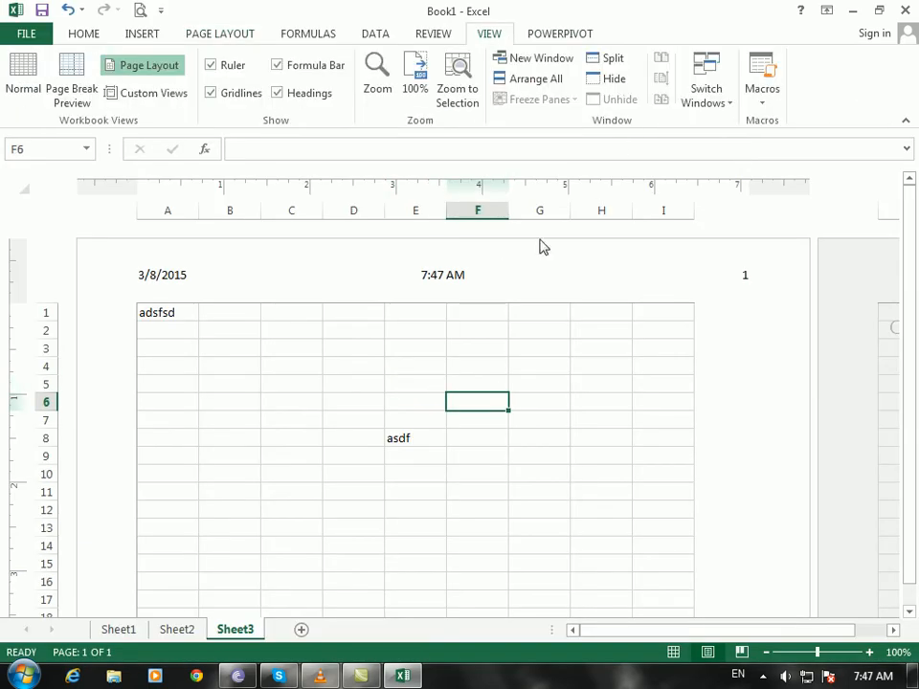
pyautogui.click(312, 341)
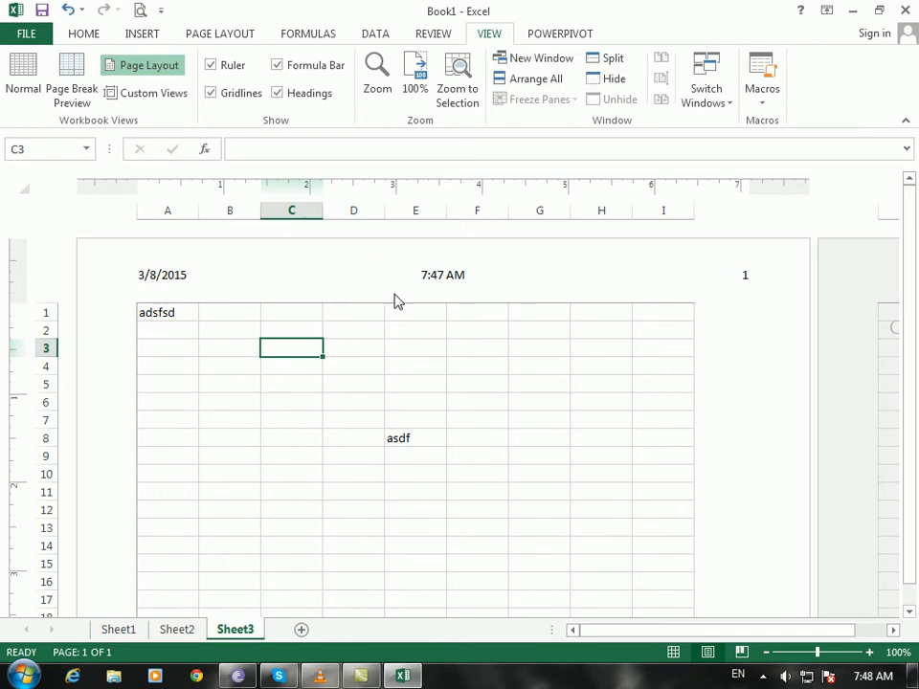
pyautogui.click(156, 95)
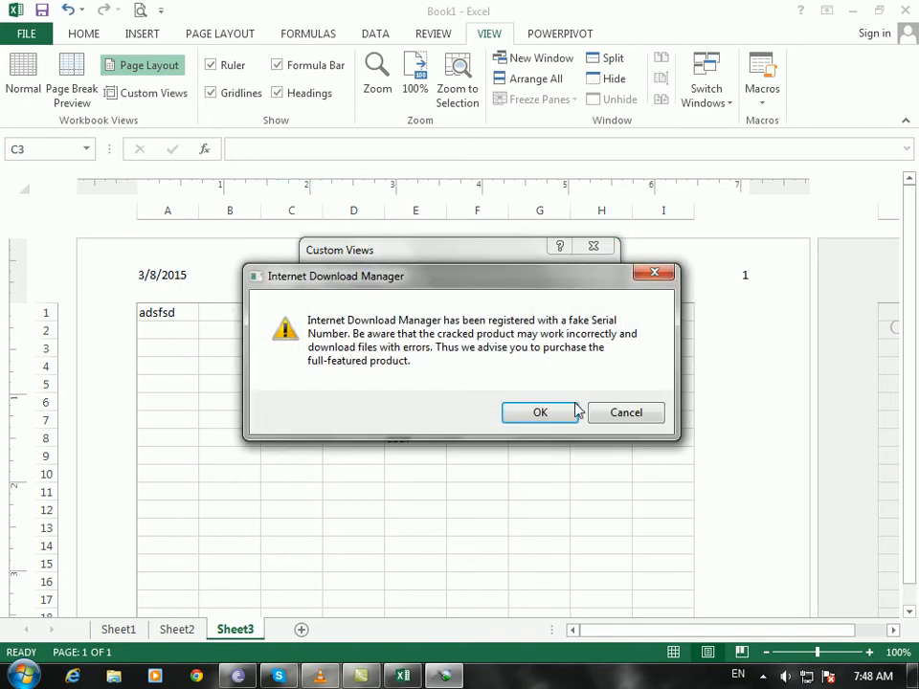
pyautogui.click(539, 410)
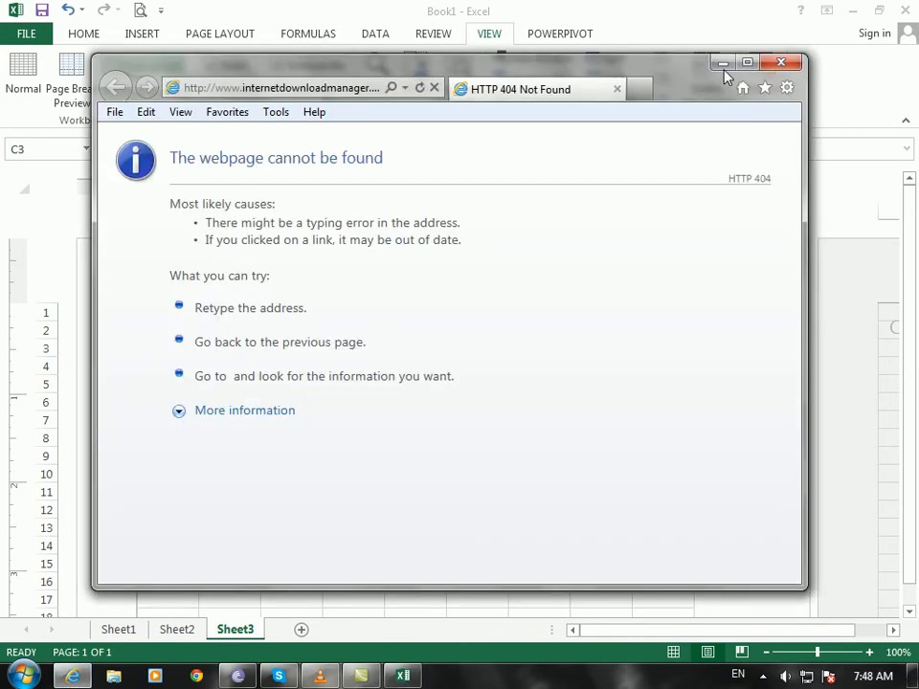
pyautogui.click(766, 67)
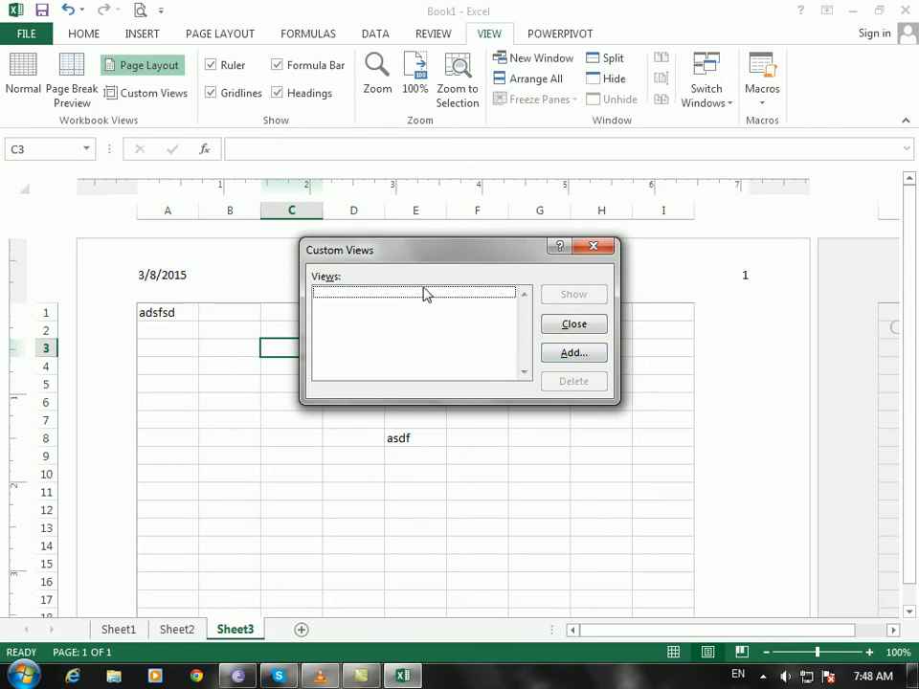
pyautogui.click(599, 252)
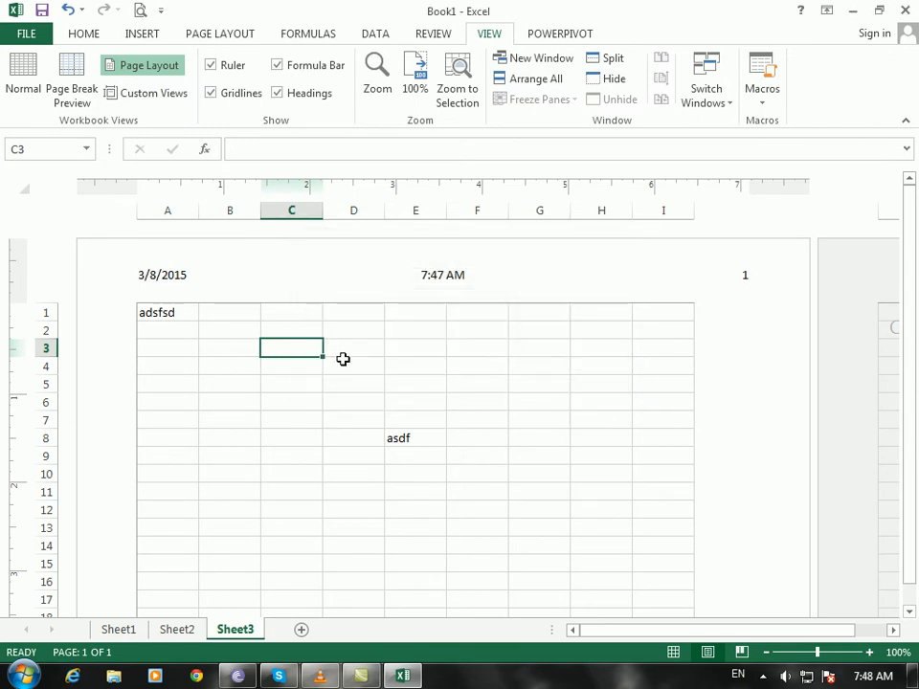
# Switch to Page Break Preview and save it as a custom view named "ad", including print settings and hidden rows, columns and filter settings
pyautogui.click(82, 95)
pyautogui.click(143, 95)
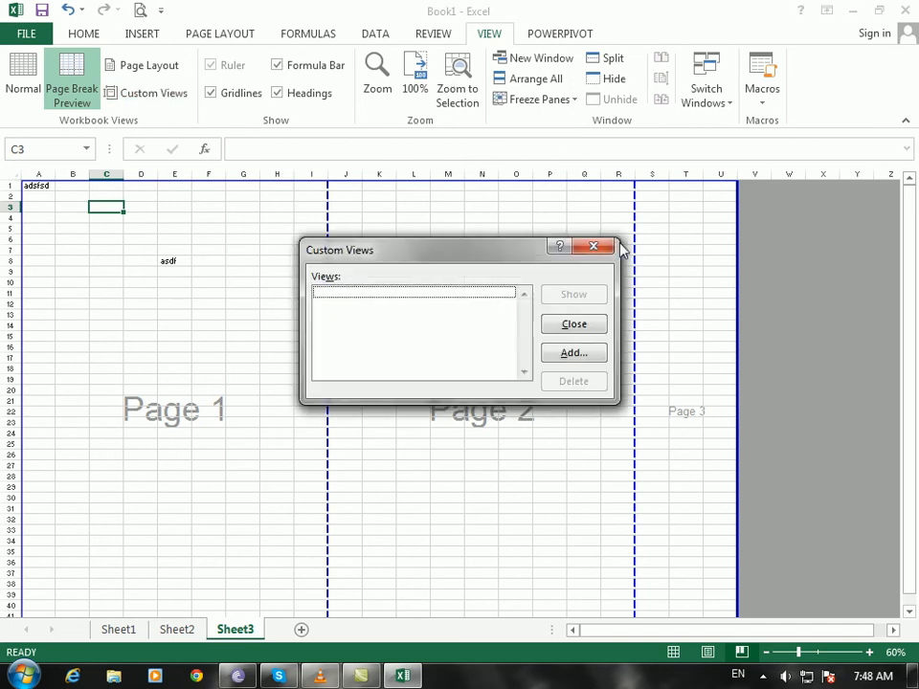
pyautogui.click(572, 354)
pyautogui.write('ad')
pyautogui.click(480, 377)
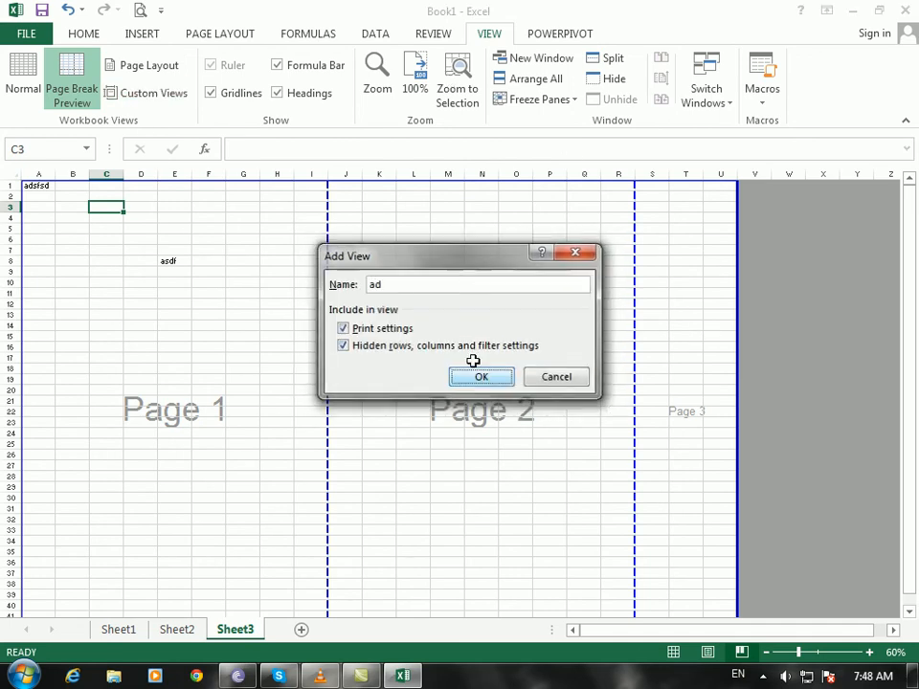
# Switch the sheet to Normal view and apply the saved custom view "ad"
pyautogui.click(334, 337)
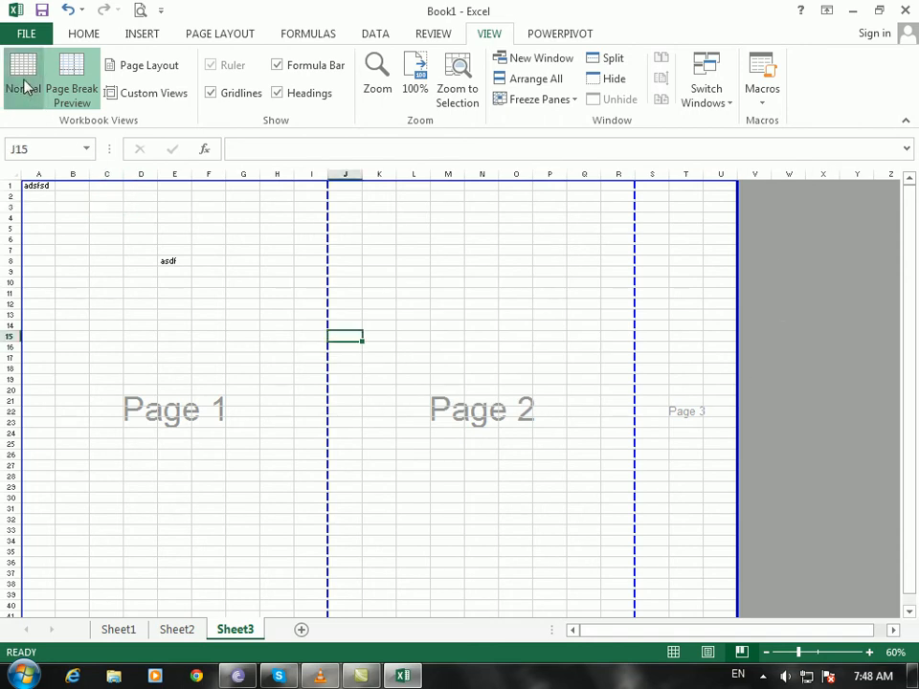
pyautogui.click(26, 86)
pyautogui.click(381, 348)
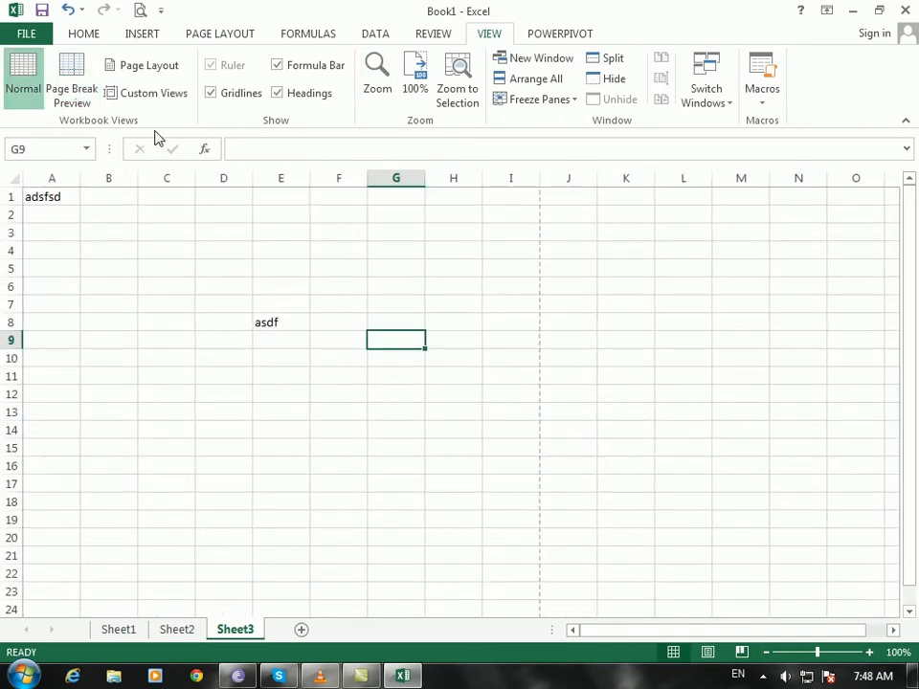
pyautogui.click(131, 98)
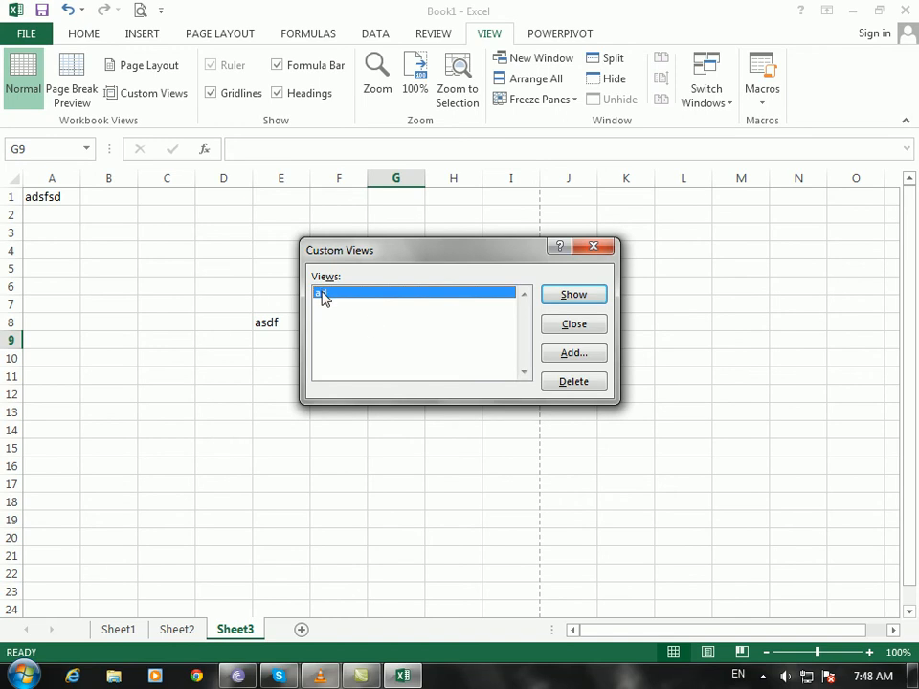
pyautogui.click(582, 300)
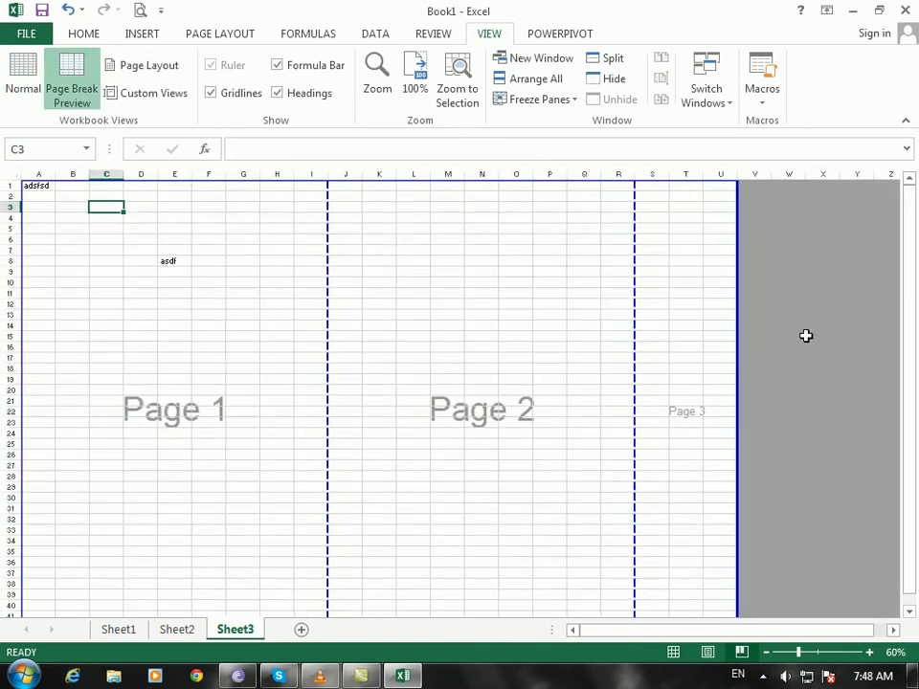
# Return the sheet to Normal view and review the Custom Views options before closing them
pyautogui.click(265, 378)
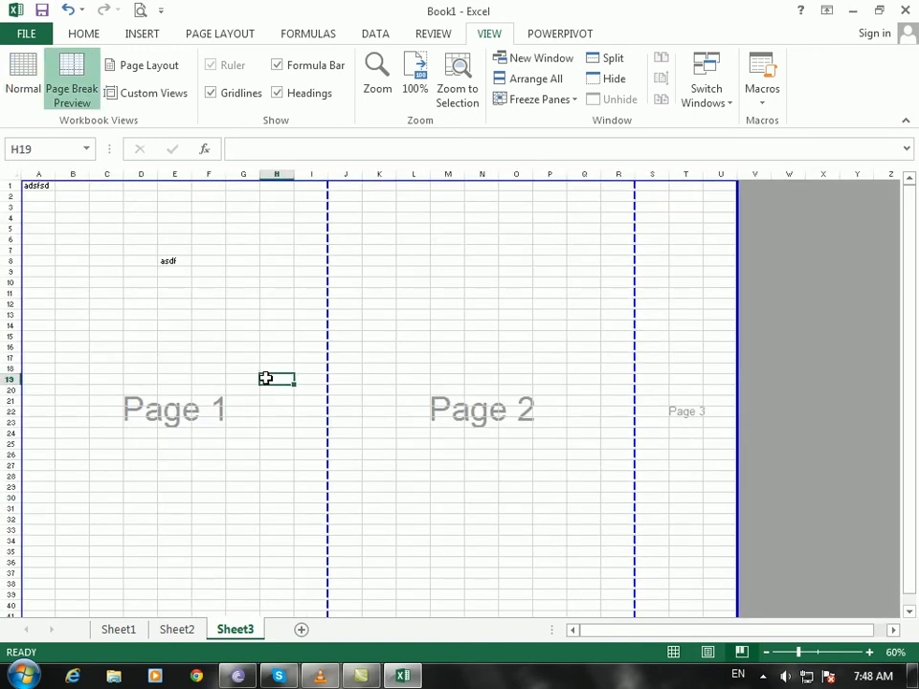
pyautogui.click(13, 81)
pyautogui.click(151, 96)
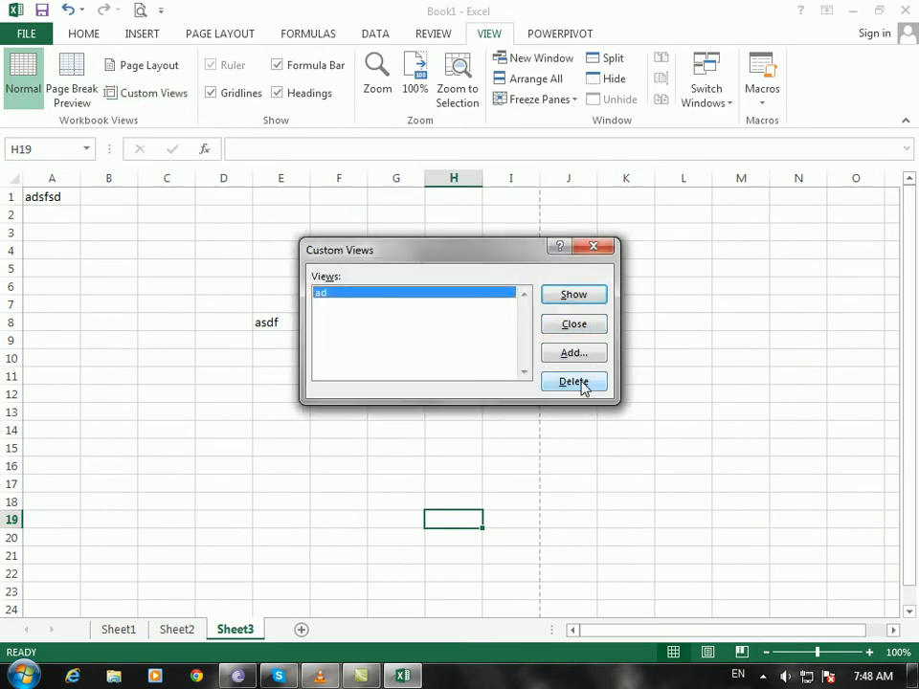
pyautogui.click(575, 324)
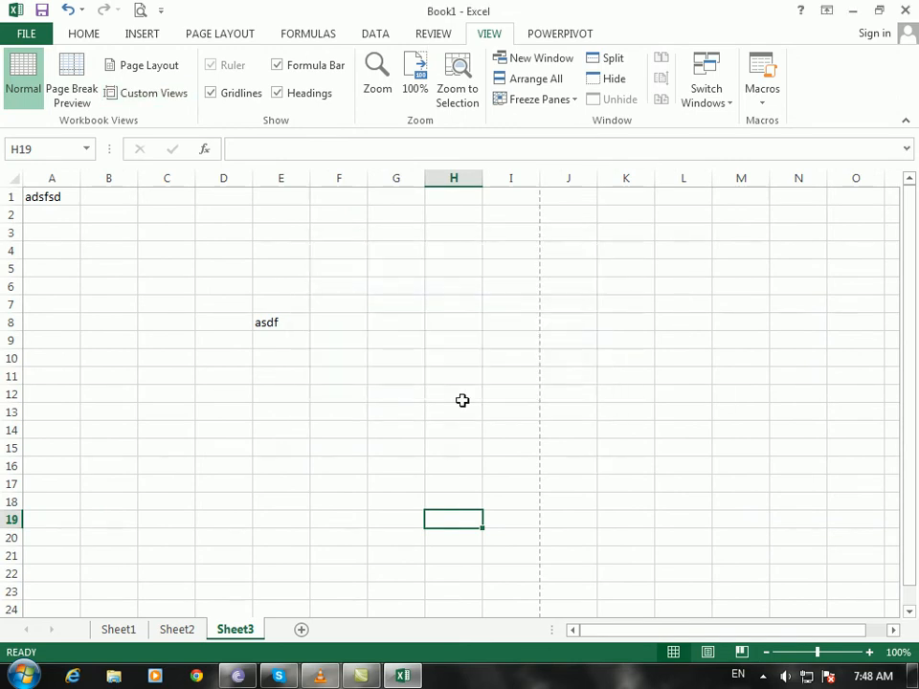
pyautogui.moveTo(454, 394); pyautogui.dragTo(395, 375)
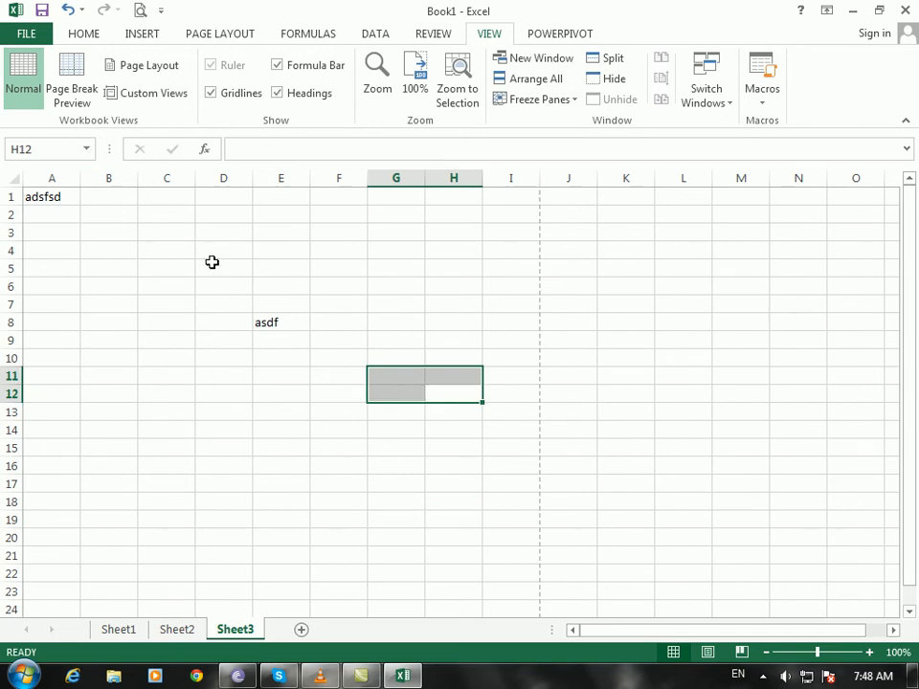
pyautogui.click(327, 314)
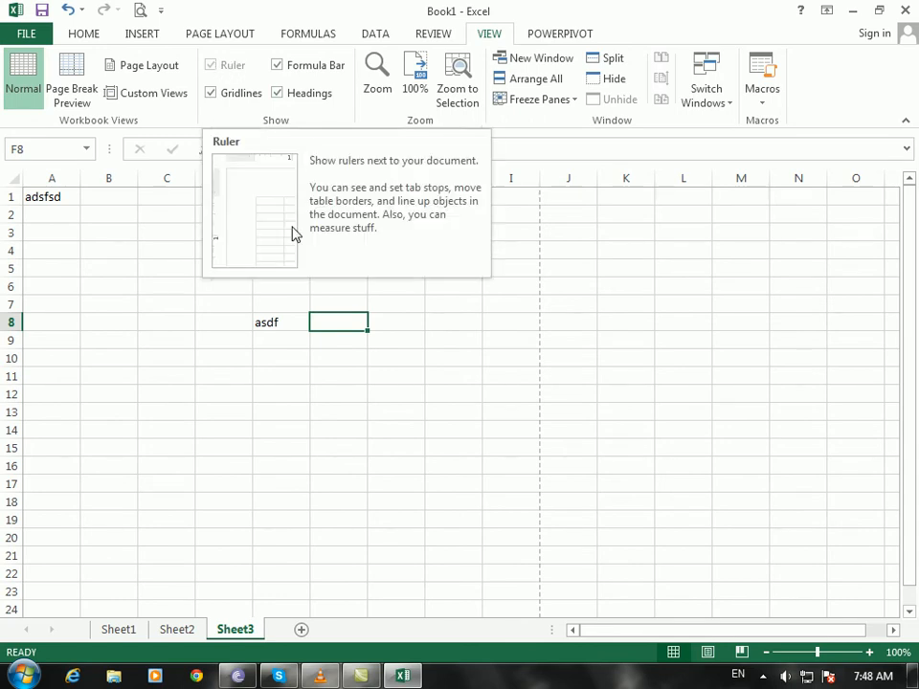
pyautogui.click(216, 302)
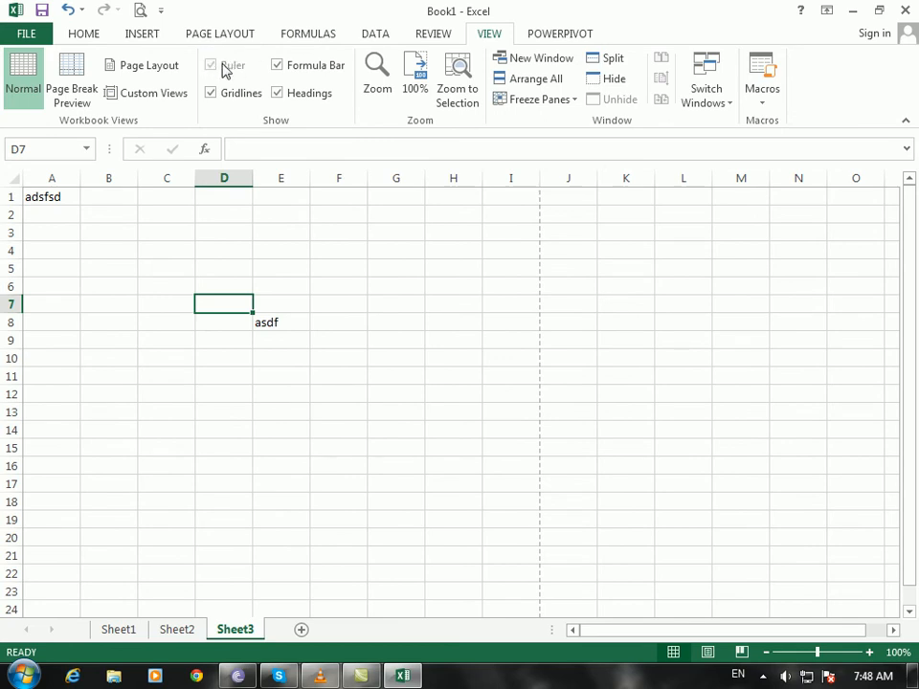
pyautogui.click(293, 373)
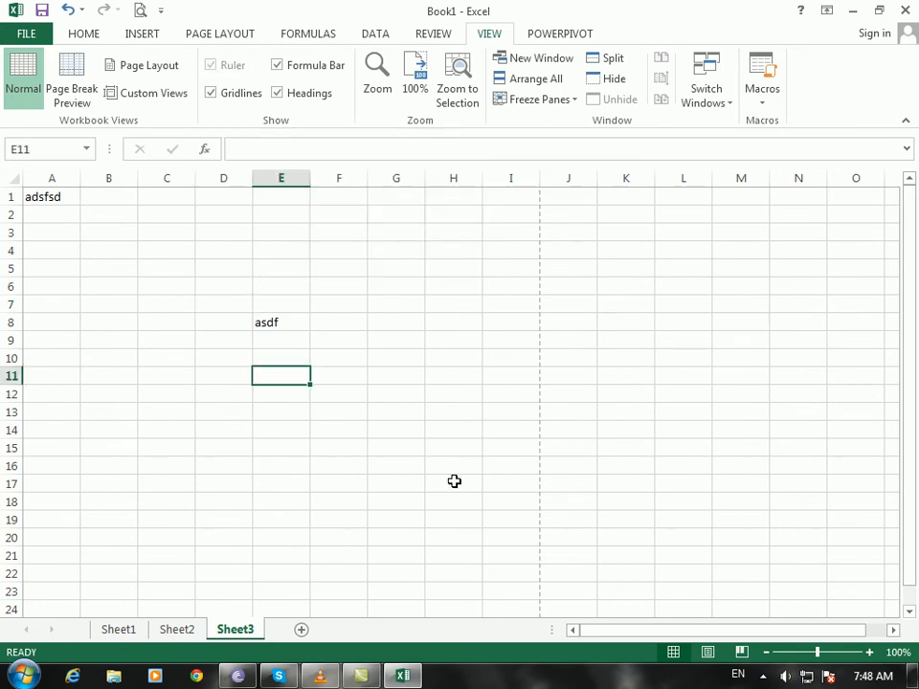
# Switch the sheet to Page Break Preview
pyautogui.click(70, 96)
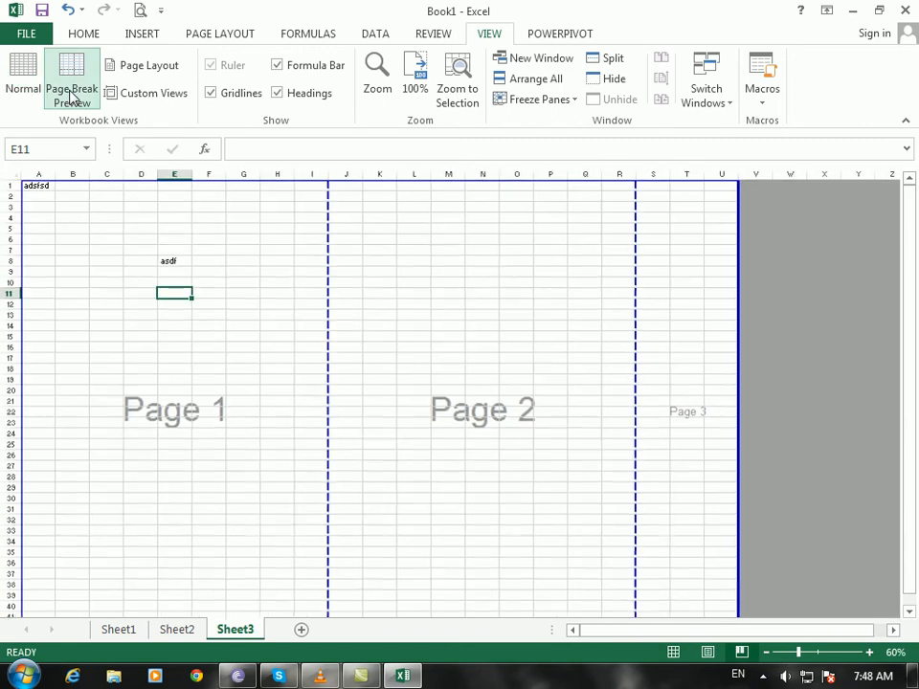
# Switch the sheet to Page Layout view and toggle the ruler off and on, ending with it hidden
pyautogui.click(408, 388)
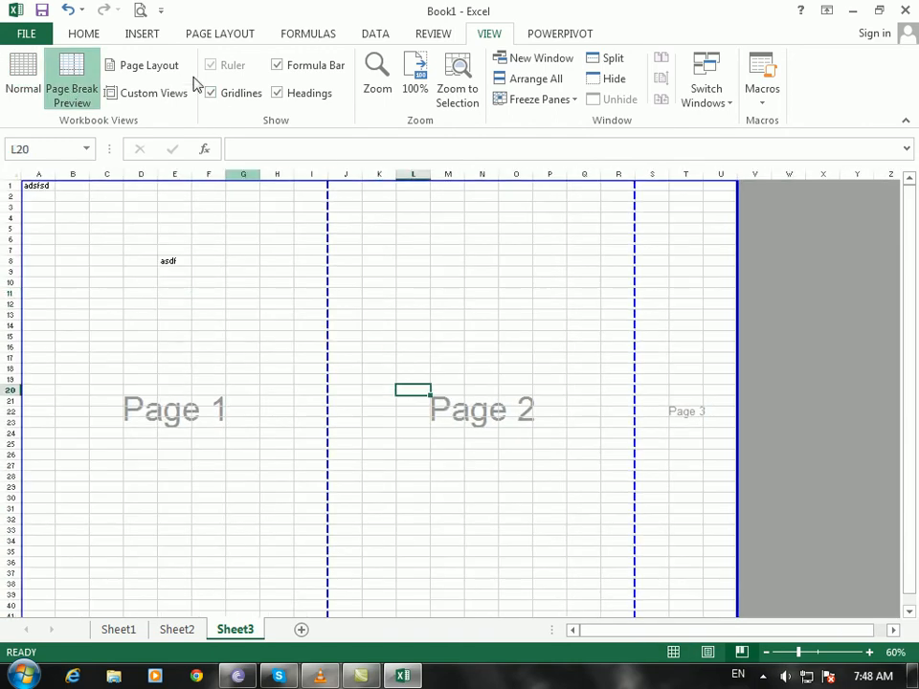
pyautogui.click(134, 78)
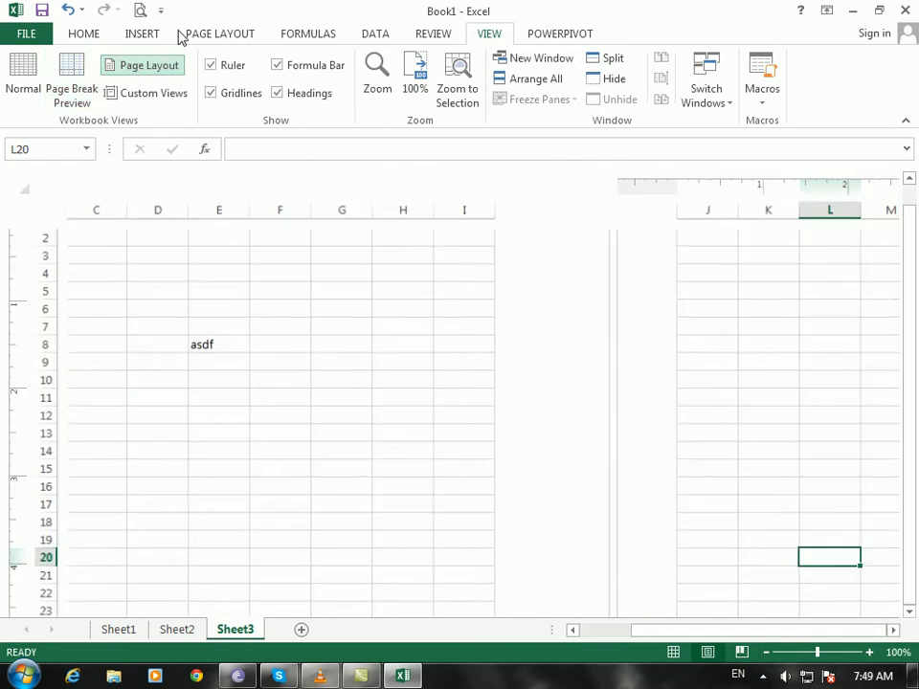
pyautogui.click(218, 70)
pyautogui.click(221, 71)
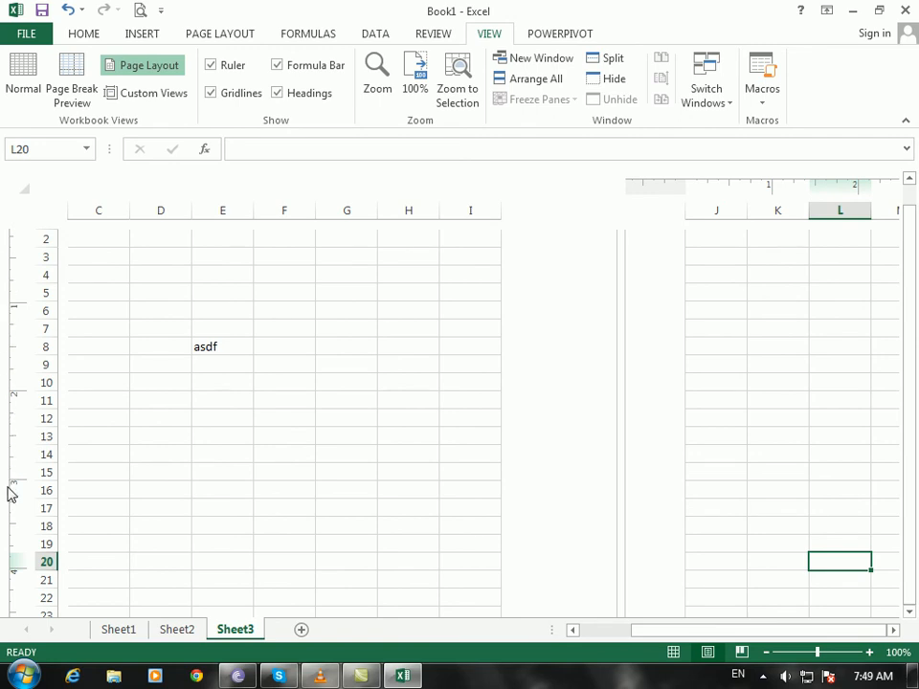
pyautogui.click(228, 67)
pyautogui.click(228, 67)
pyautogui.click(228, 67)
# Switch to Normal view and back to Page Layout view, and show the ruler again
pyautogui.click(19, 81)
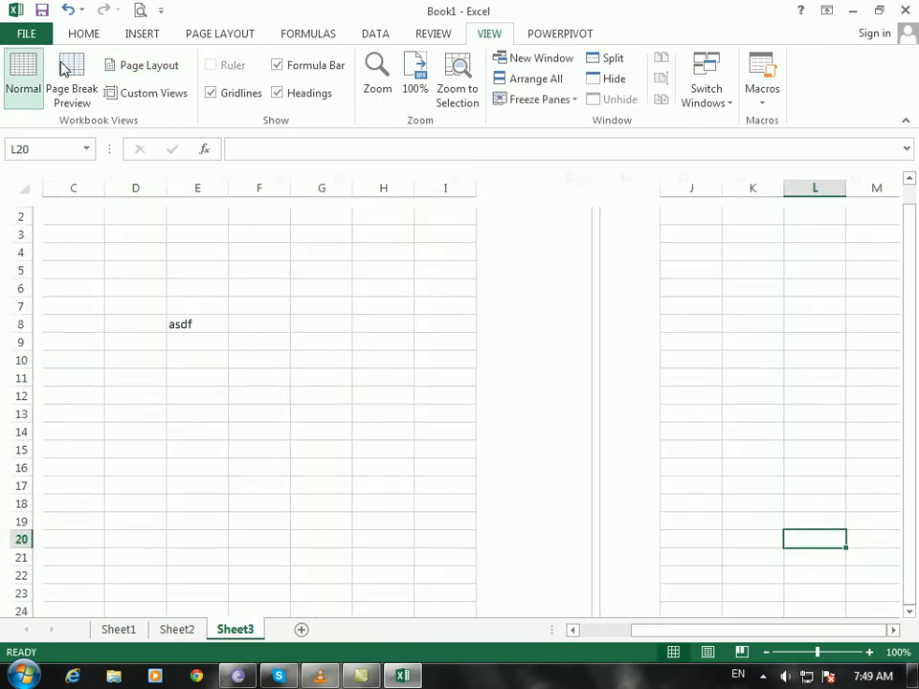
pyautogui.click(135, 67)
pyautogui.click(214, 67)
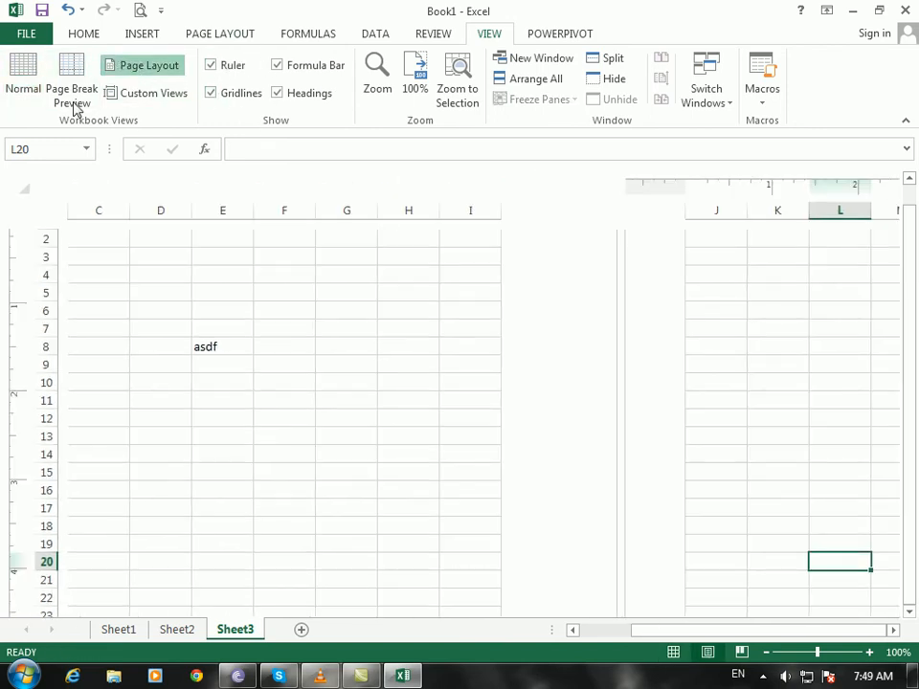
# Return Sheet3 to Normal view and delete the text "asdf" from cell E8
pyautogui.click(29, 74)
pyautogui.click(339, 340)
pyautogui.click(626, 430)
pyautogui.click(505, 413)
pyautogui.click(330, 375)
pyautogui.click(169, 335)
pyautogui.click(273, 322)
pyautogui.click(207, 289)
pyautogui.click(170, 307)
pyautogui.press('Delete')
pyautogui.click(214, 269)
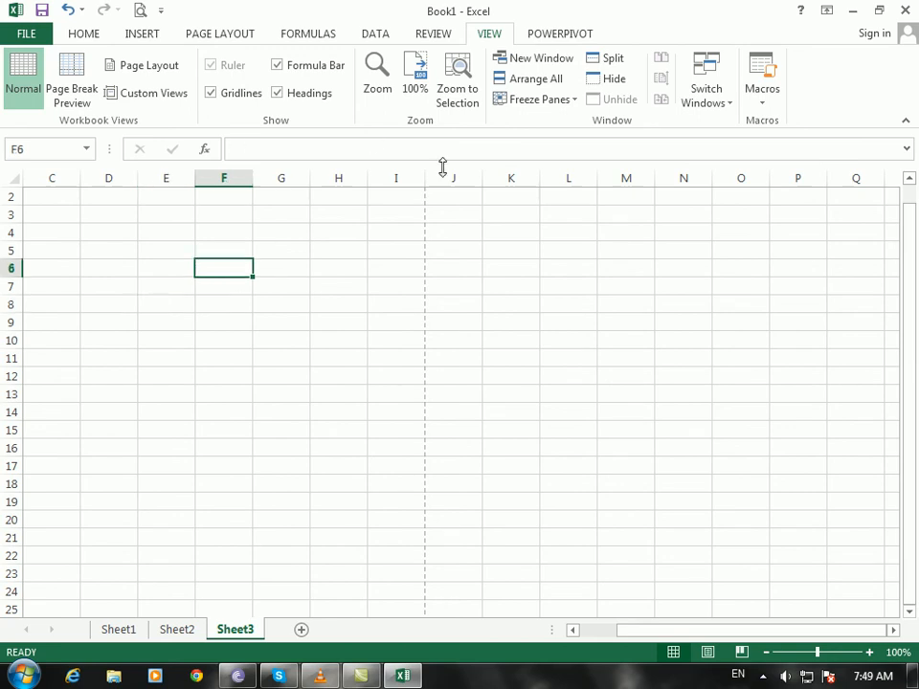
# Hide the gridlines on Sheet3 and look over the sheet without them
pyautogui.click(222, 94)
pyautogui.click(569, 321)
pyautogui.click(282, 340)
pyautogui.click(164, 309)
pyautogui.scroll(-8, 468, 354)
pyautogui.scroll(8, 468, 353)
# Go to Sheet2 and turn its gridlines off and back on
pyautogui.click(188, 631)
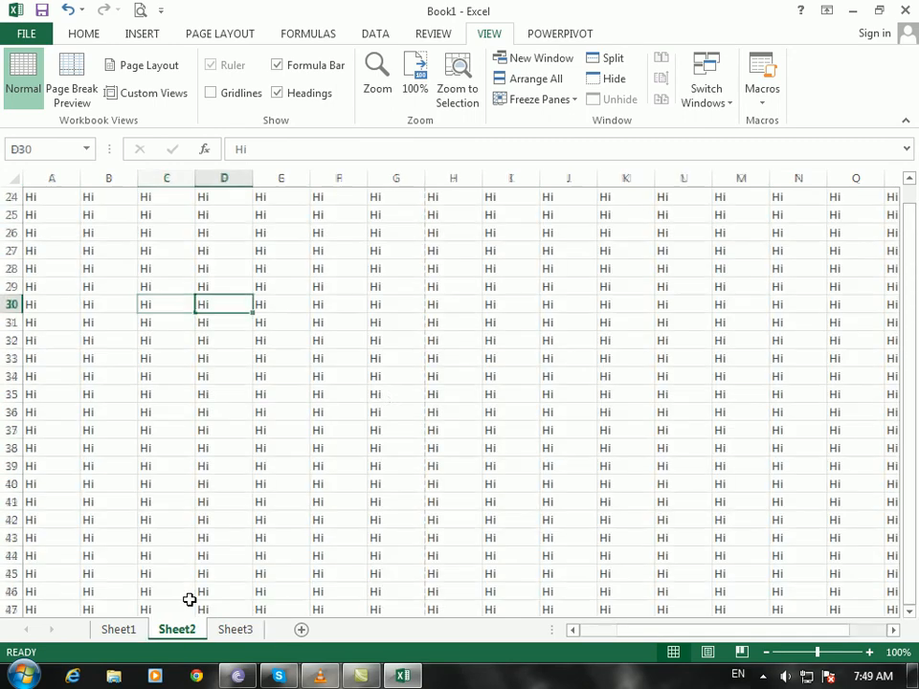
pyautogui.click(226, 99)
pyautogui.click(670, 323)
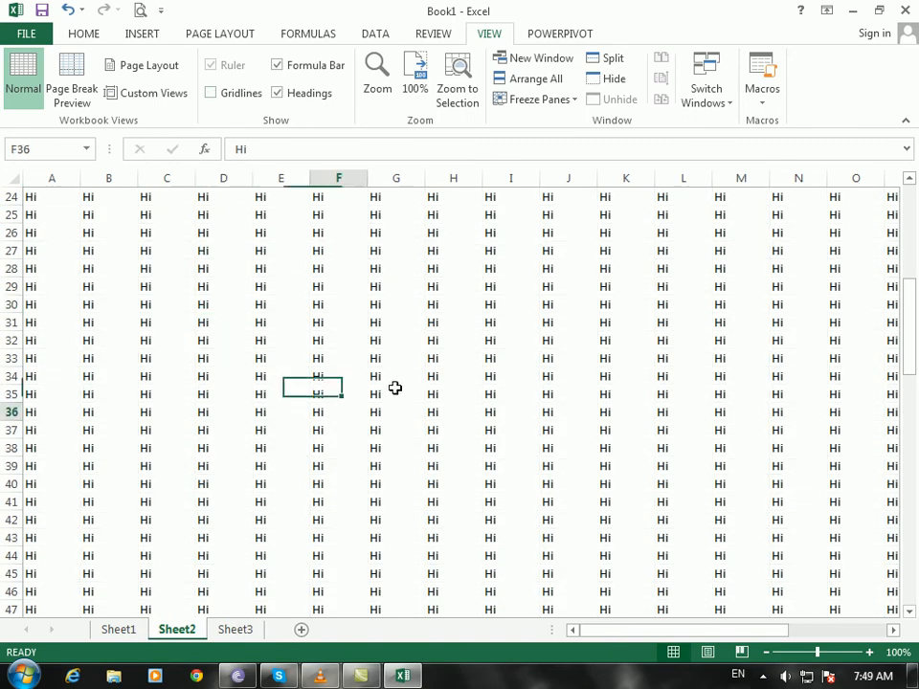
pyautogui.click(388, 340)
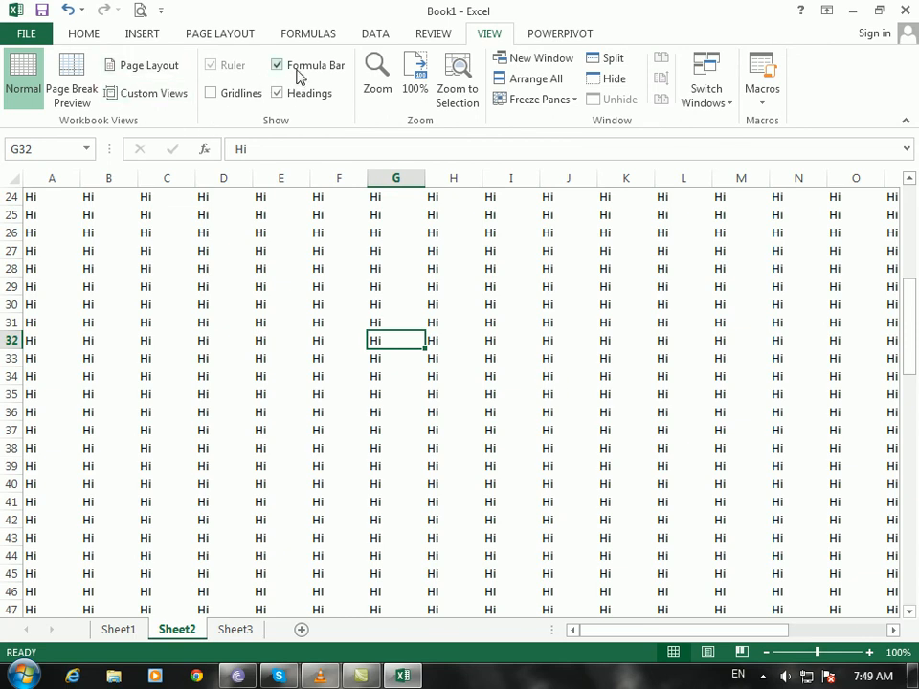
pyautogui.click(236, 94)
pyautogui.click(263, 287)
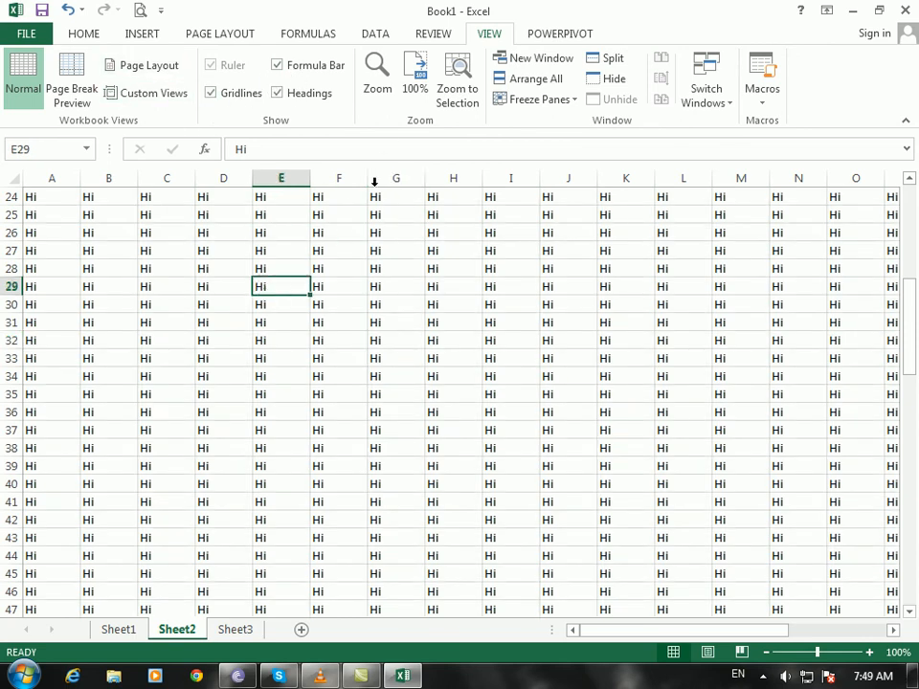
# Enter "a" in cell E33 of Sheet2, and clear the contents of the whole sheet
pyautogui.click(302, 145)
pyautogui.click(374, 303)
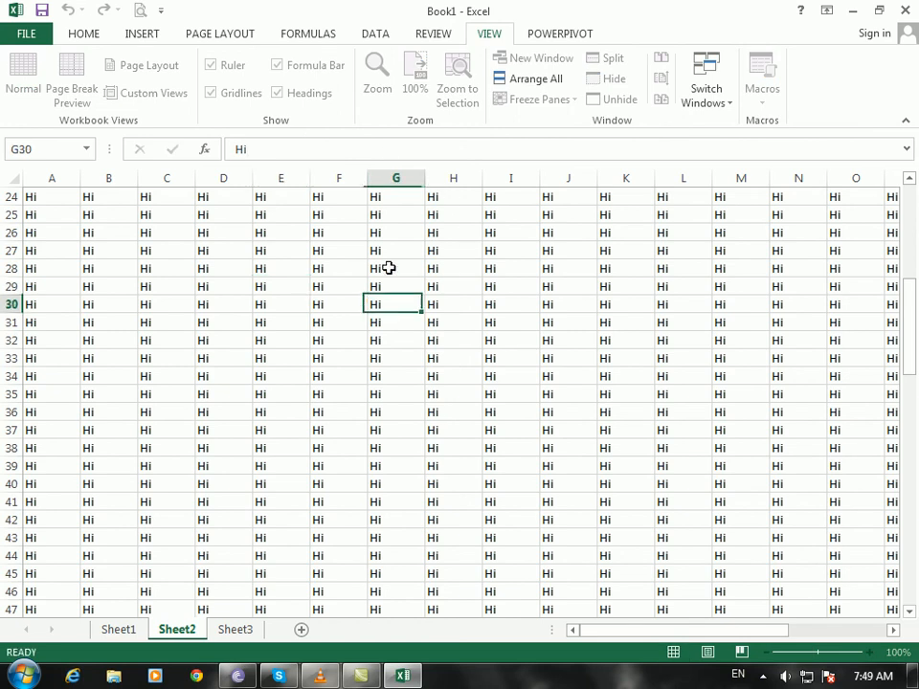
pyautogui.click(256, 362)
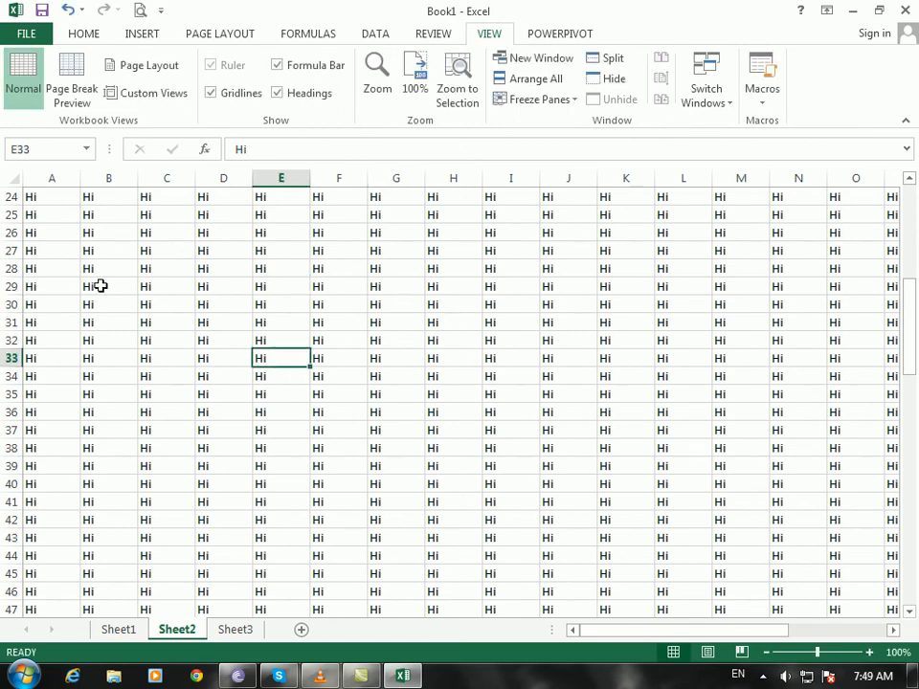
pyautogui.write('a')
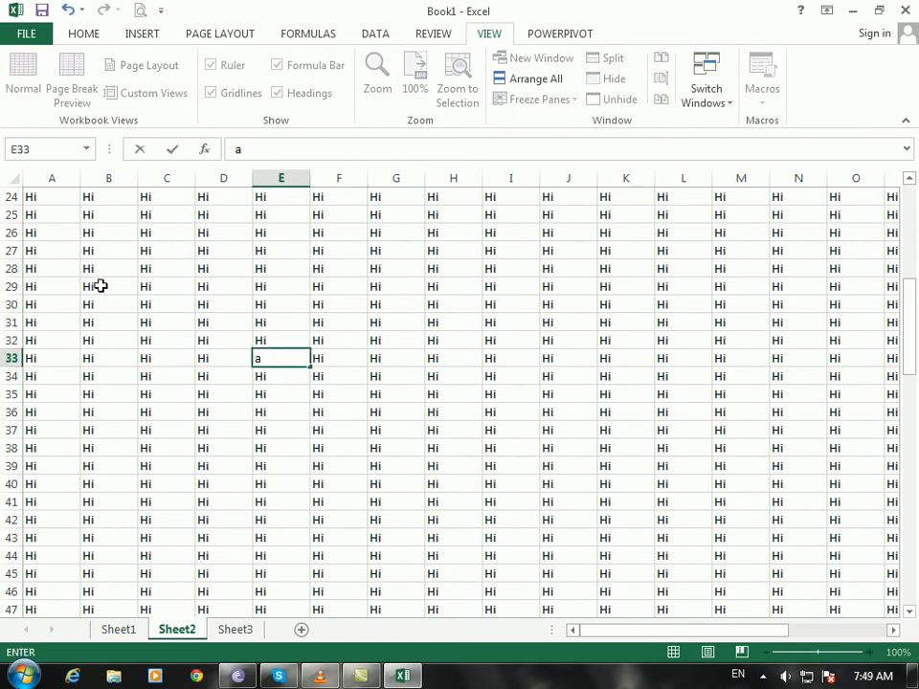
pyautogui.press('Return')
pyautogui.hotkey('ctrl', 'a')
pyautogui.press('Delete')
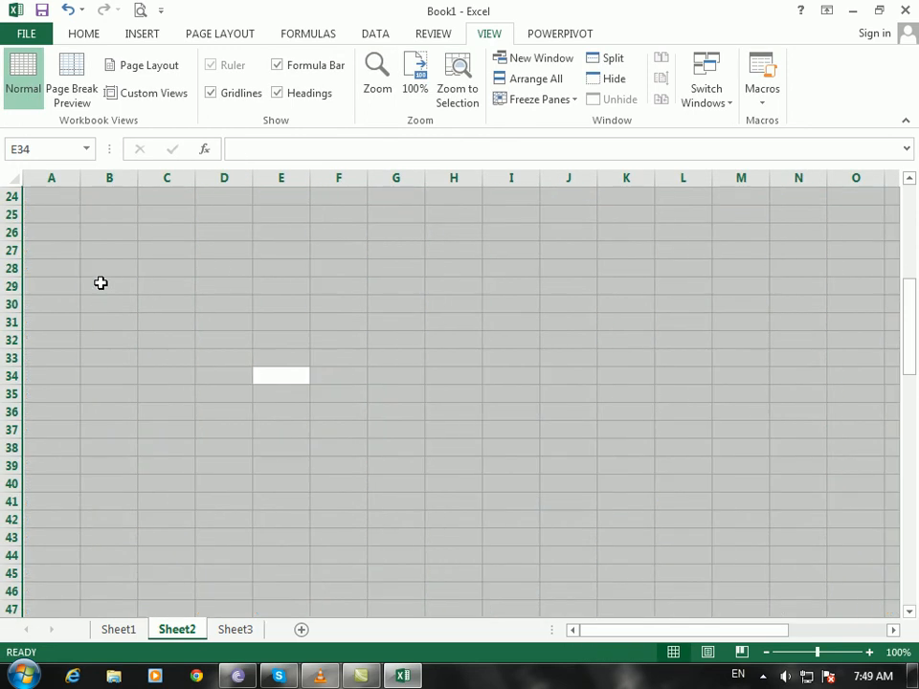
# Enter the formula =4 in cell D28
pyautogui.click(222, 266)
pyautogui.write('=4')
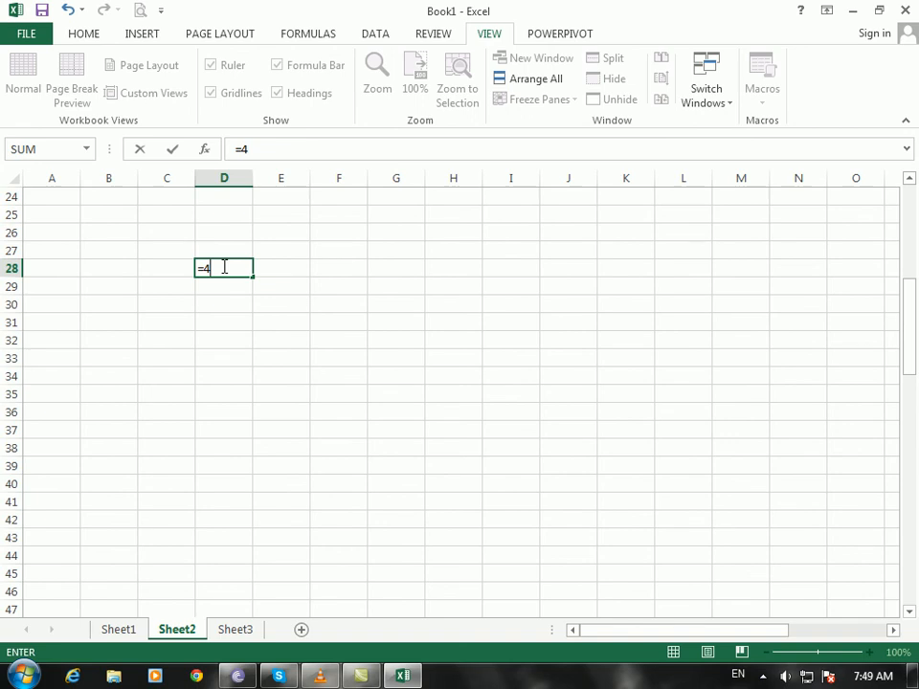
pyautogui.press('Return')
# Replace the content of cell D28 with the formula =50+50 and reselect the cell to view its formula
pyautogui.click(222, 266)
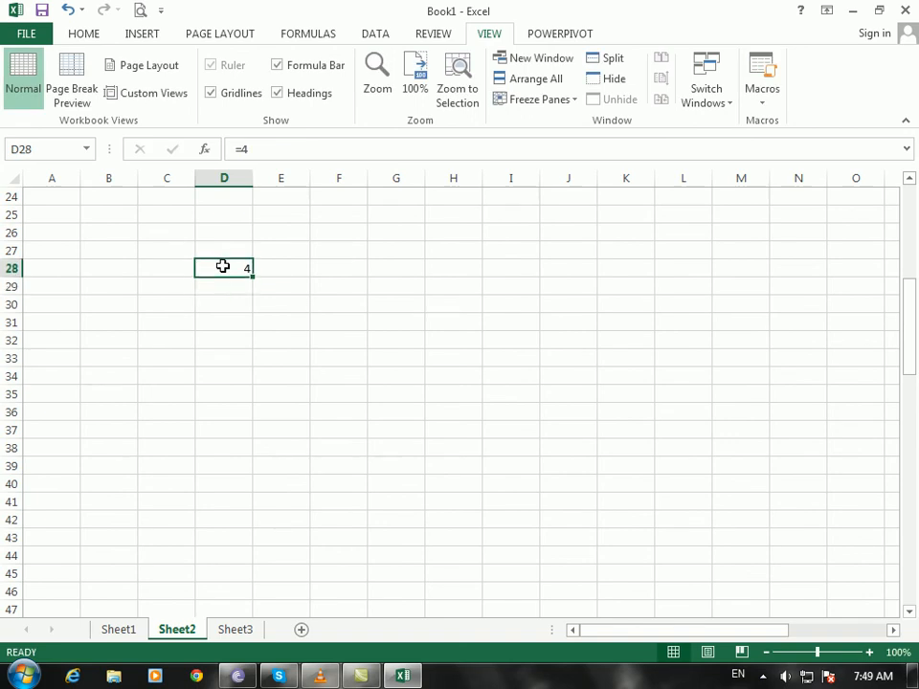
pyautogui.write('=')
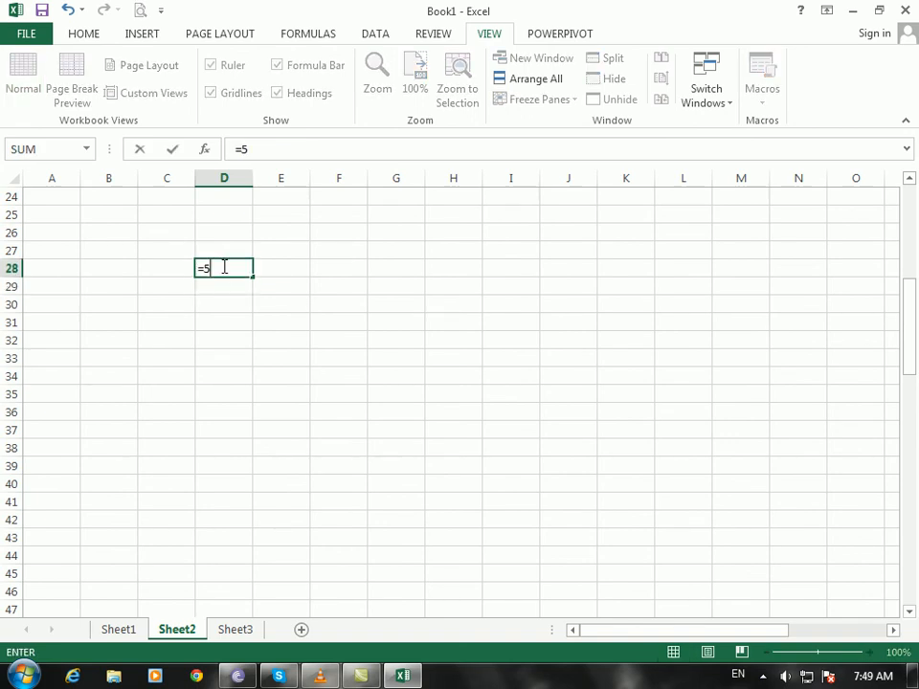
pyautogui.write('50+50')
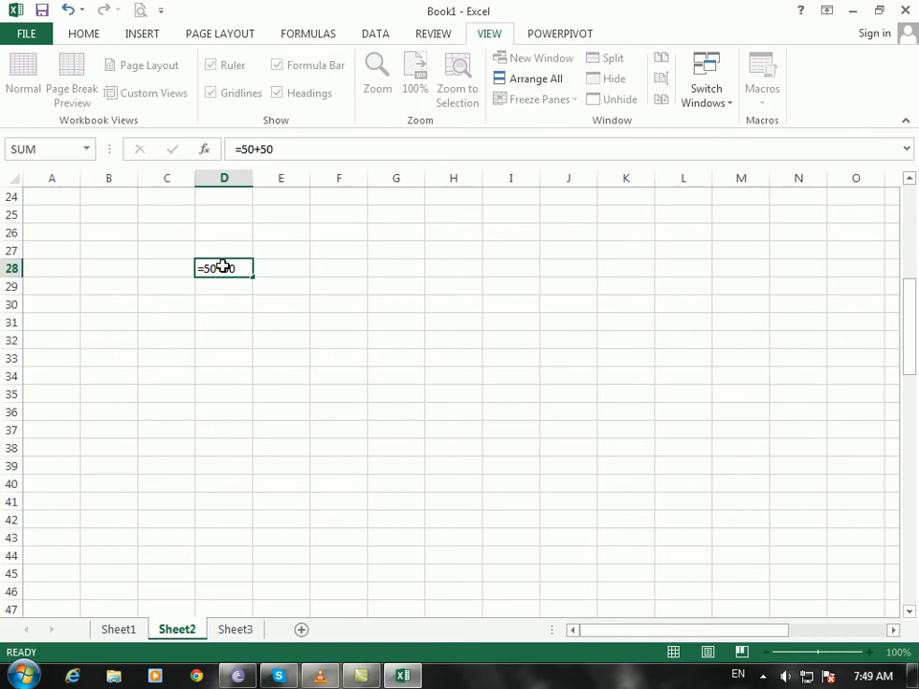
pyautogui.press('Return')
pyautogui.click(316, 272)
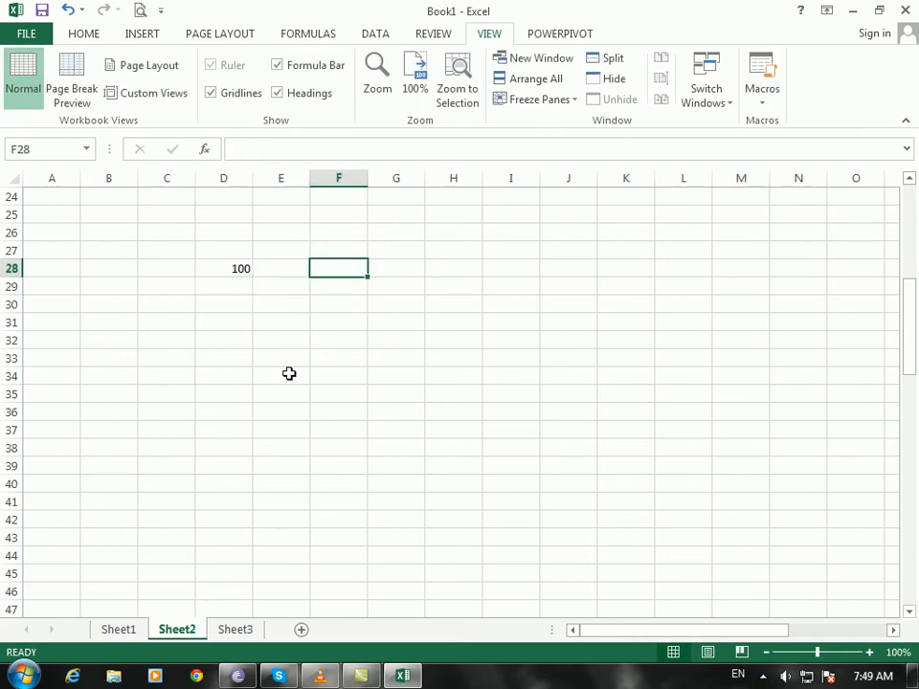
pyautogui.click(208, 270)
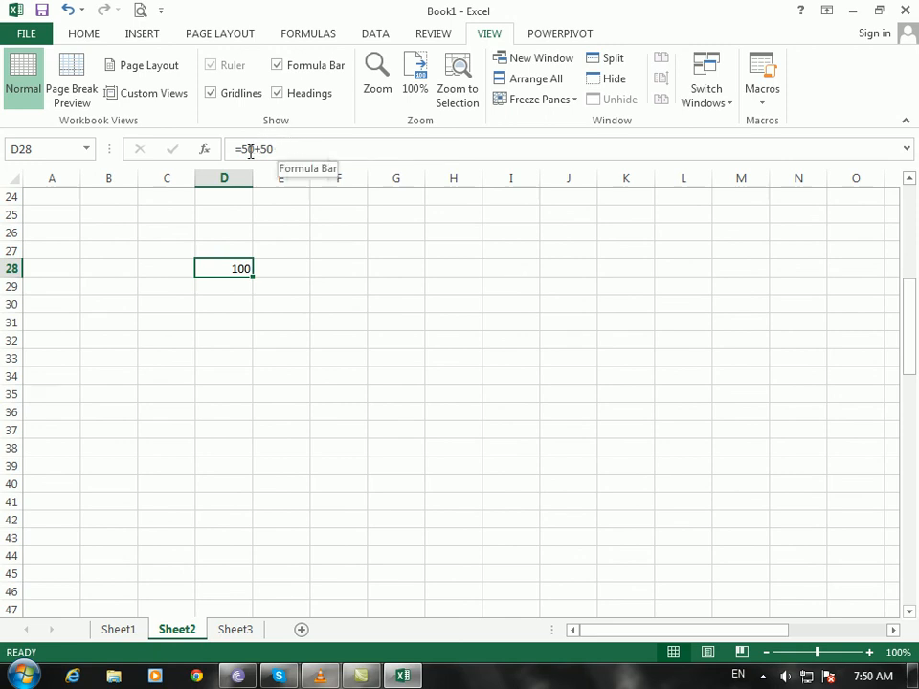
# Remove the entire formula from cell D28 so the cell is empty
pyautogui.moveTo(273, 149); pyautogui.dragTo(229, 149)
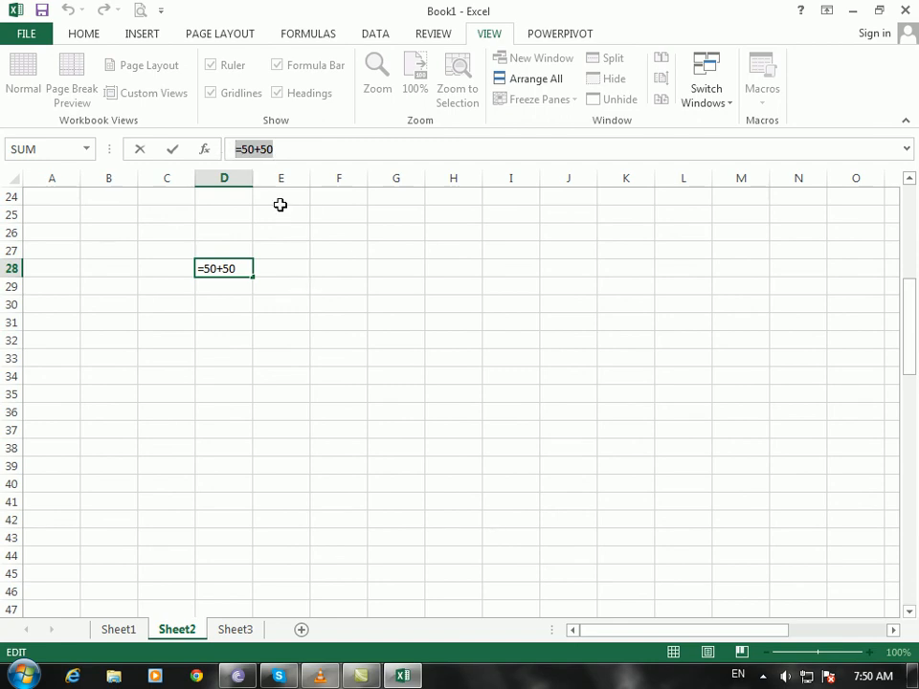
pyautogui.click(263, 285)
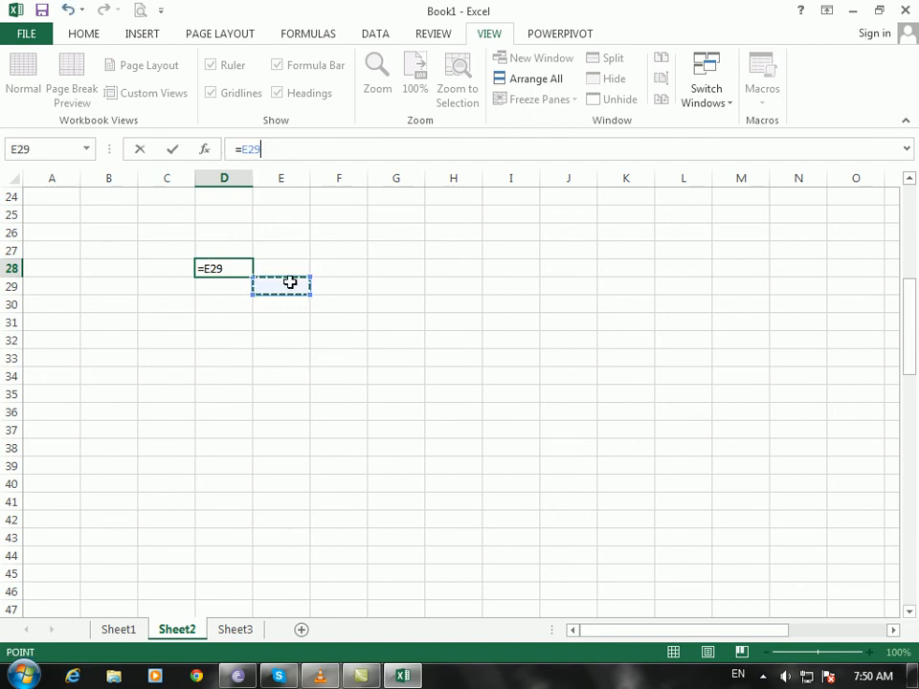
pyautogui.press('BackSpace')
pyautogui.press('BackSpace')
pyautogui.press('BackSpace')
pyautogui.press('BackSpace')
pyautogui.click(338, 286)
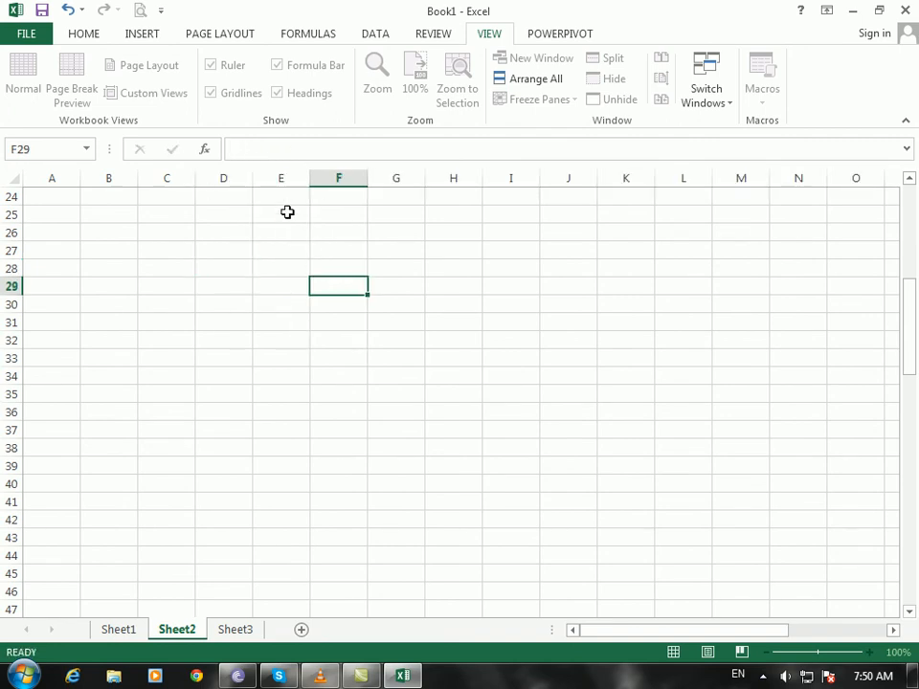
# Hide and show the formula bar, and do the same with the row and column headings
pyautogui.click(246, 250)
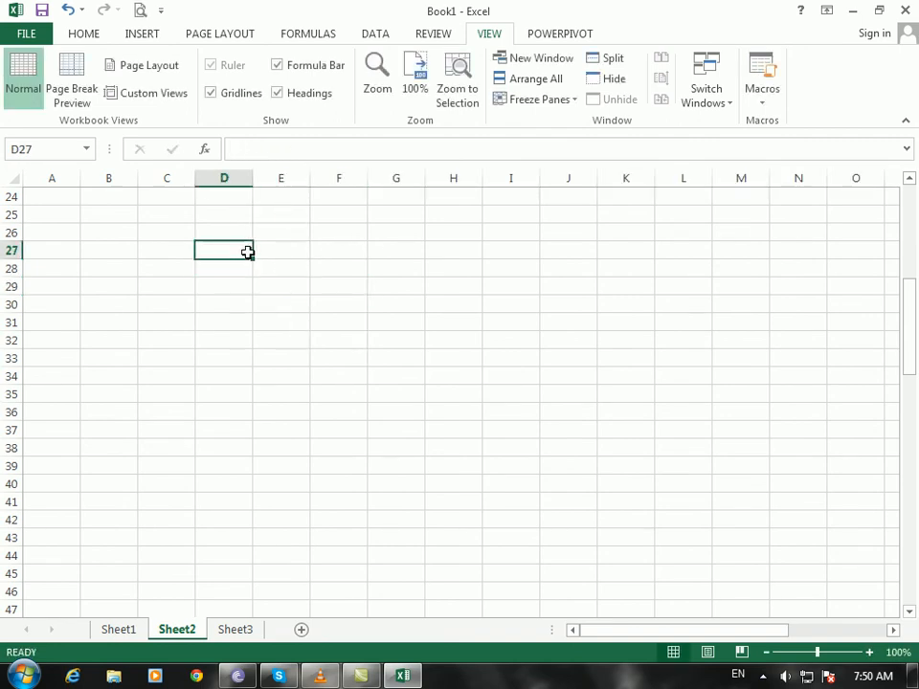
pyautogui.click(297, 71)
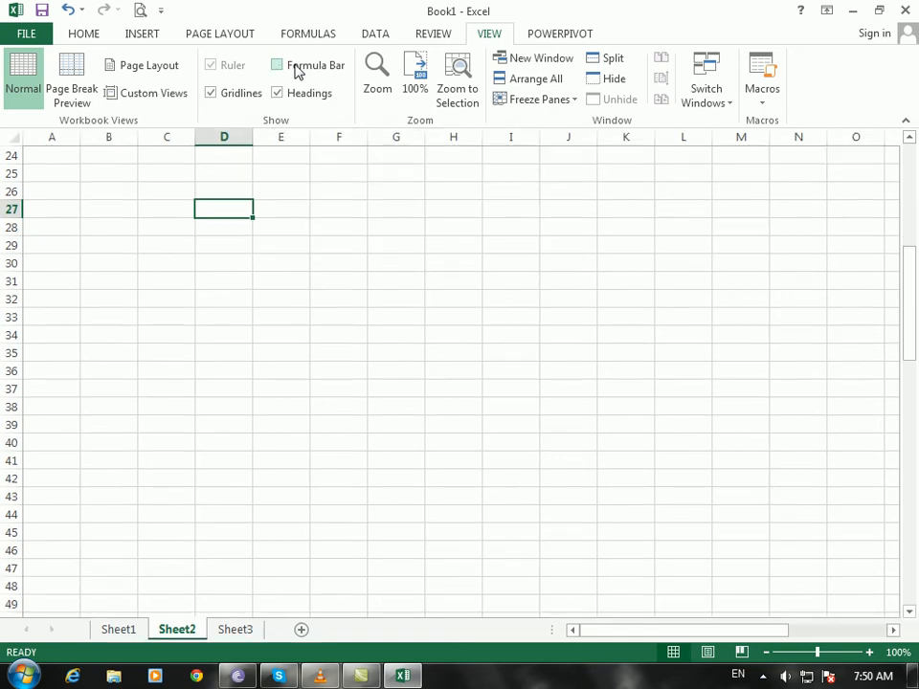
pyautogui.click(297, 72)
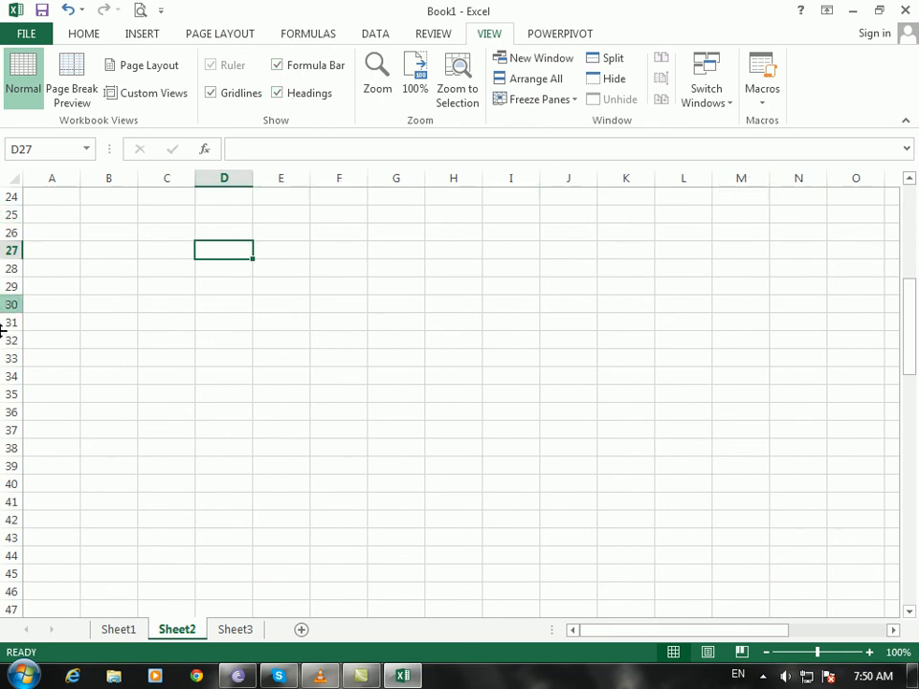
pyautogui.click(279, 93)
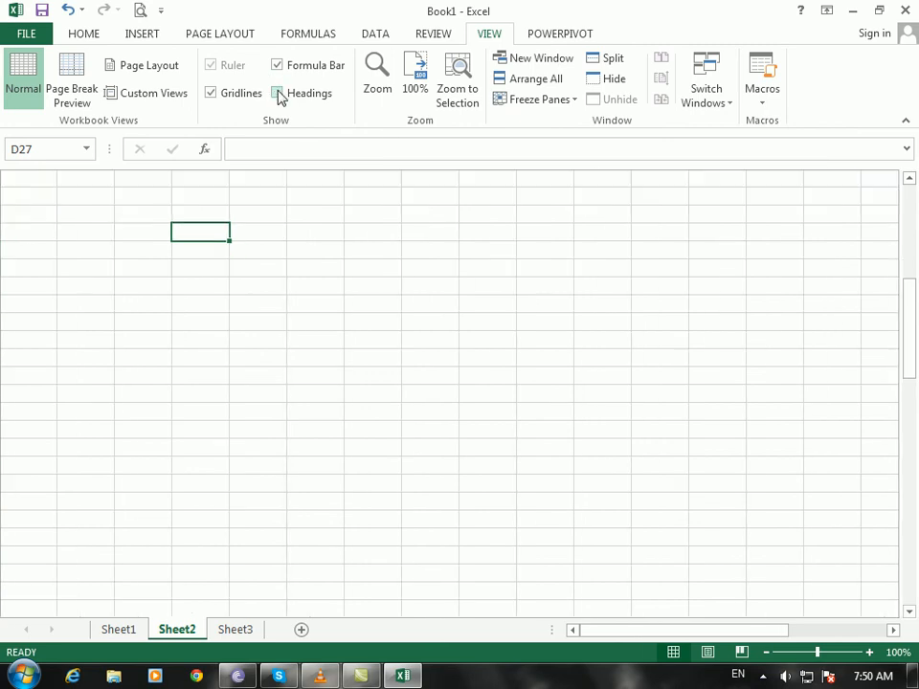
pyautogui.click(278, 92)
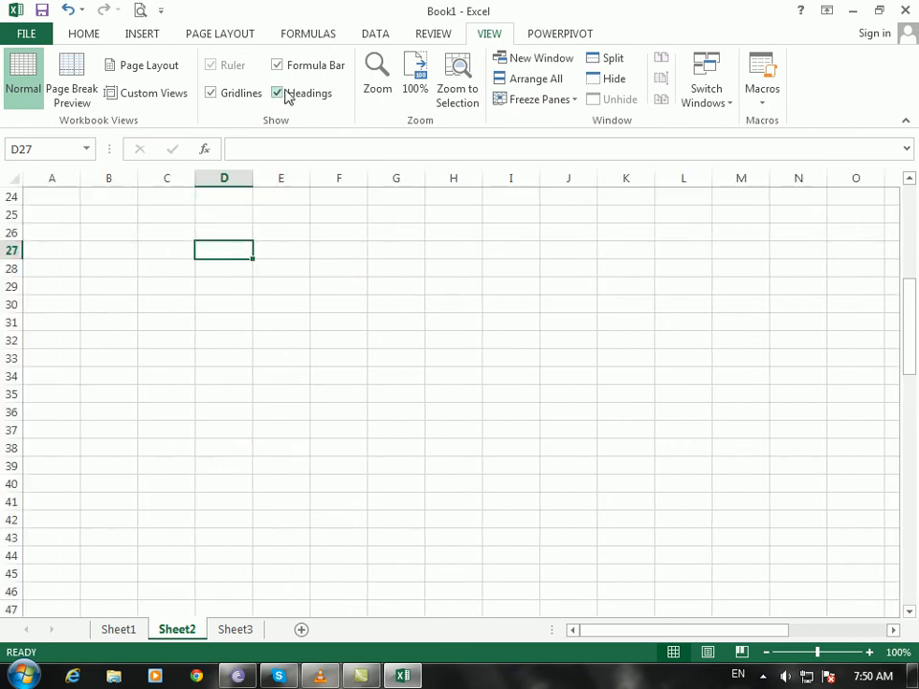
pyautogui.click(323, 360)
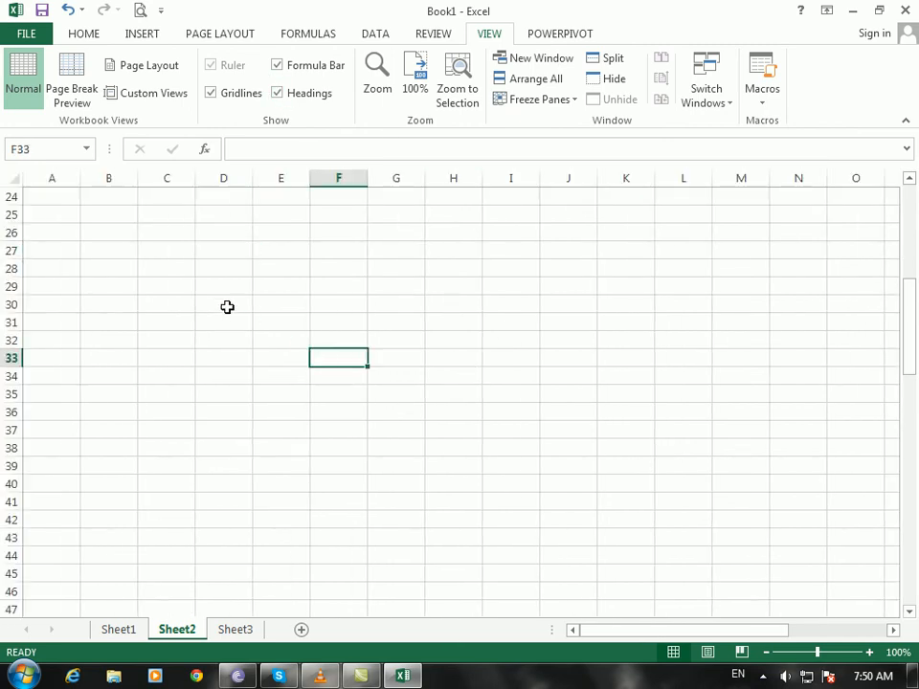